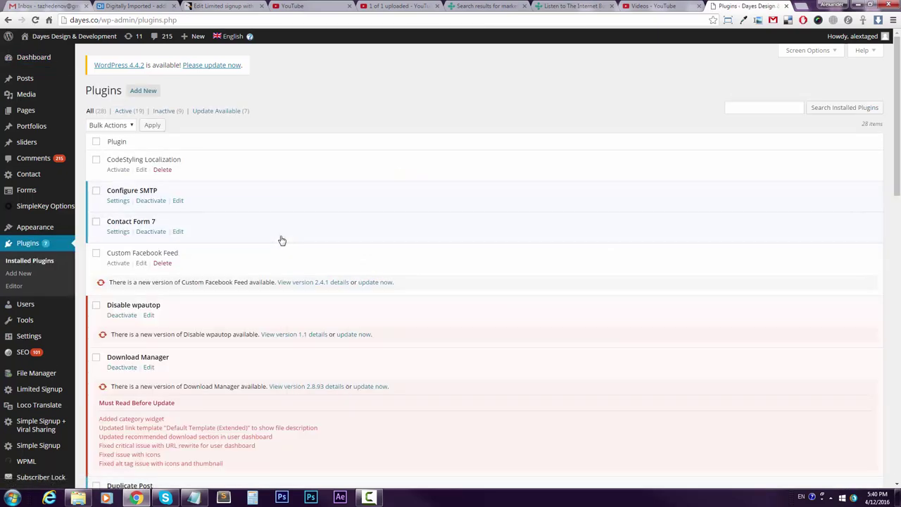
Upload limited-signup-viral-sharing.zip from the !new v2 folder as a new plugin and install it.
click(155, 92)
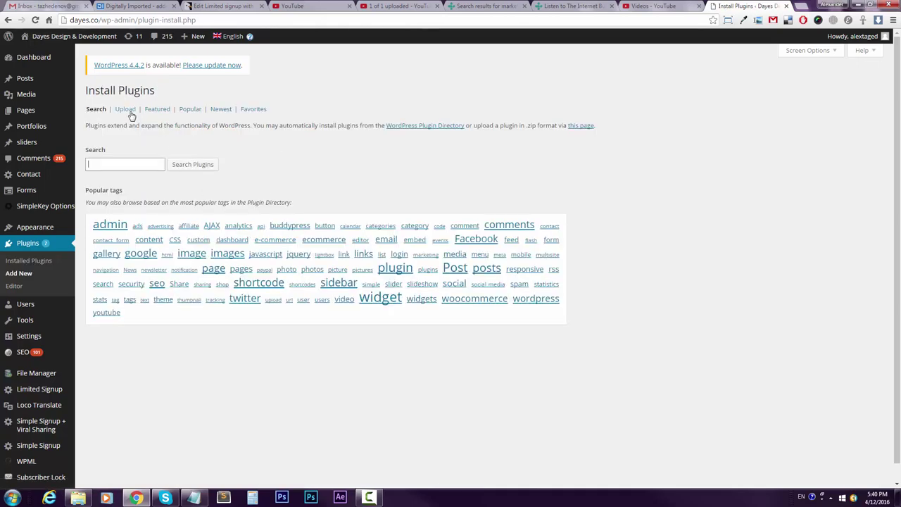
click(130, 111)
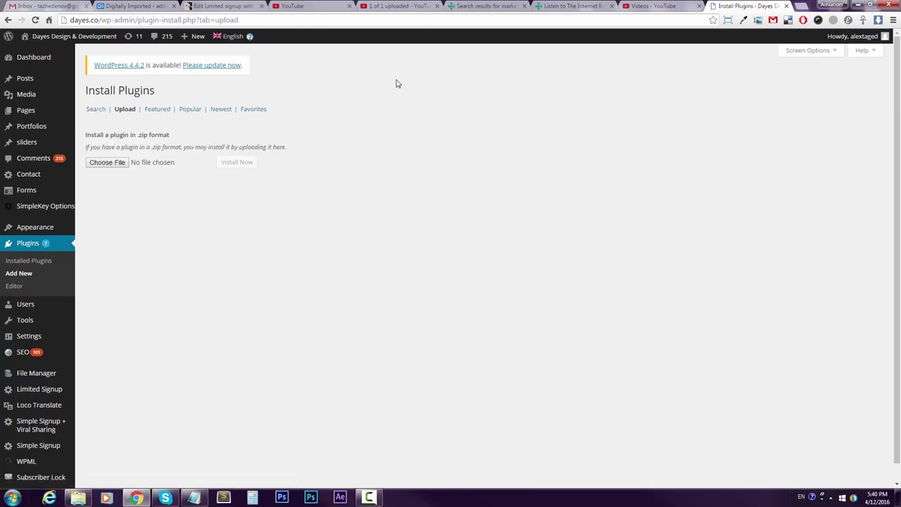
click(107, 163)
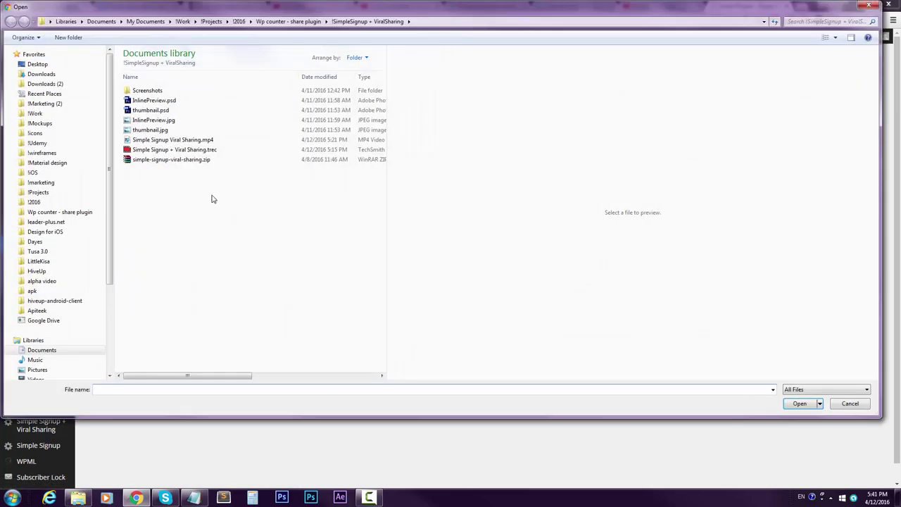
drag(232, 9, 261, 66)
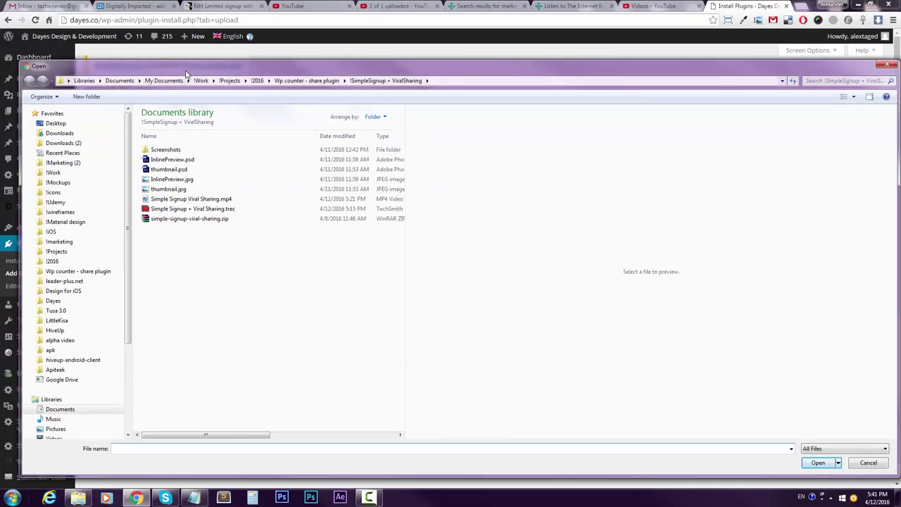
click(313, 81)
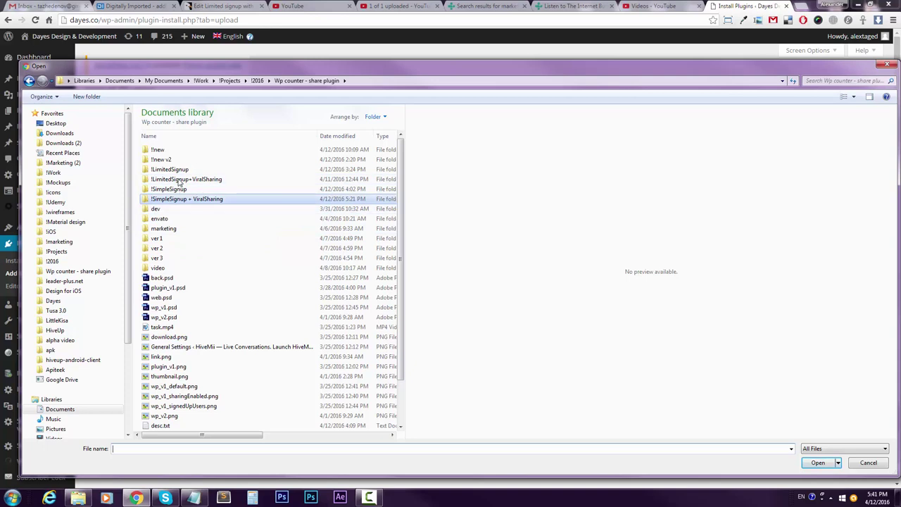
double_click(168, 160)
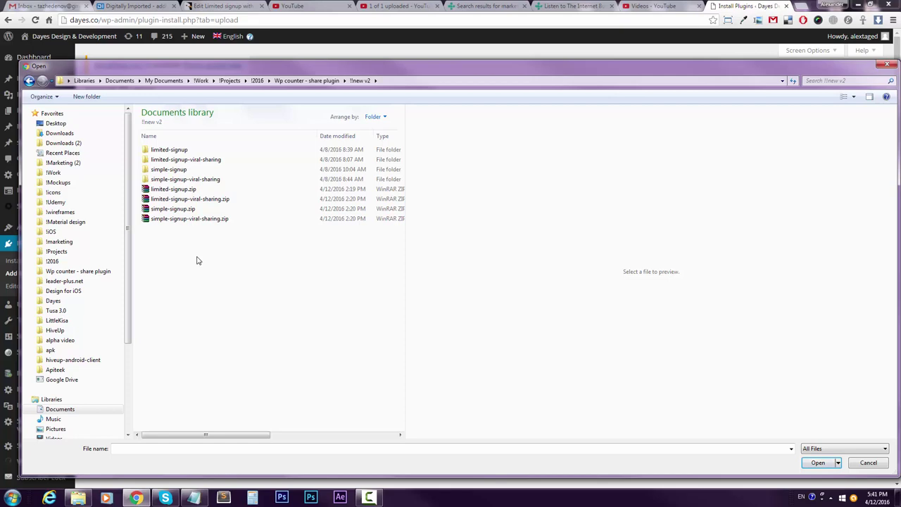
click(248, 204)
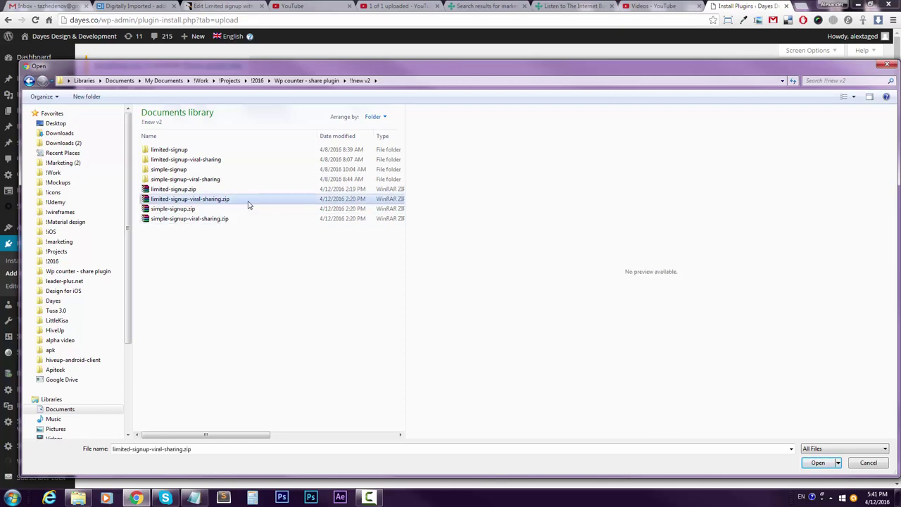
double_click(248, 204)
click(238, 163)
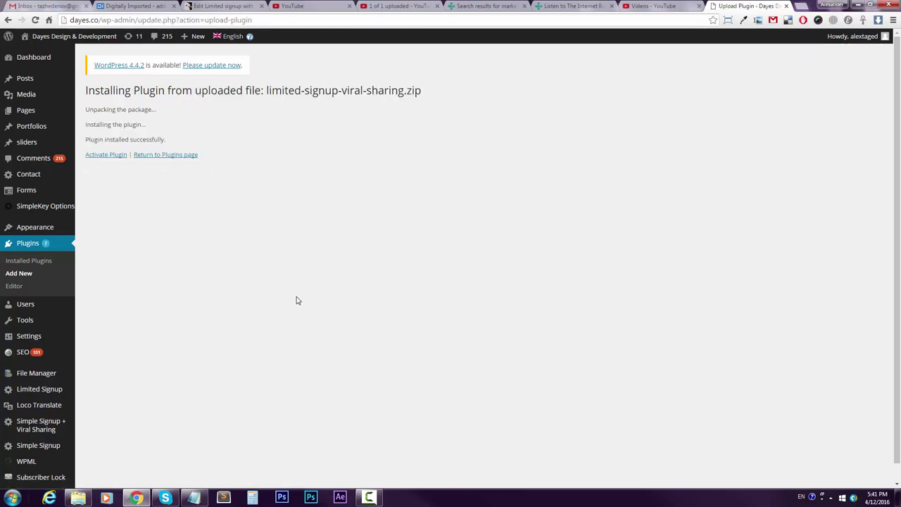
Activate the Limited Signup + Viral Sharing plugin and open its General Settings page.
click(107, 155)
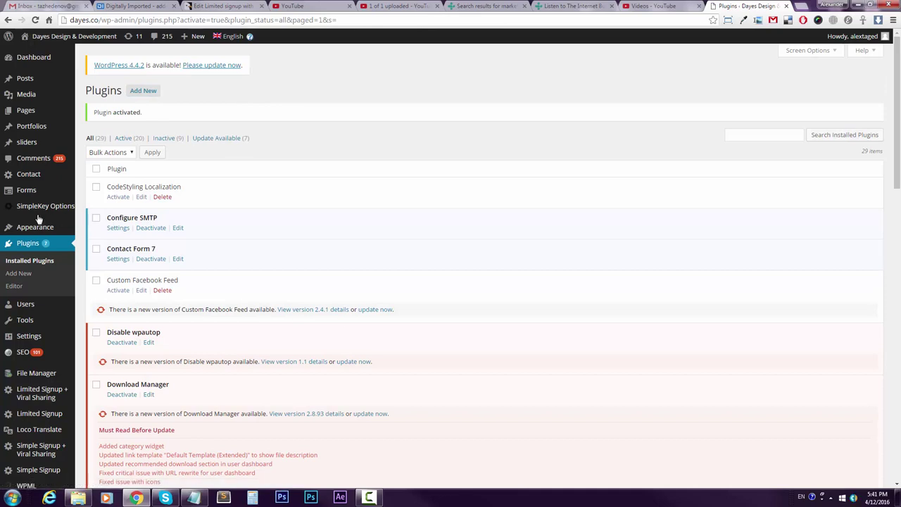
click(43, 398)
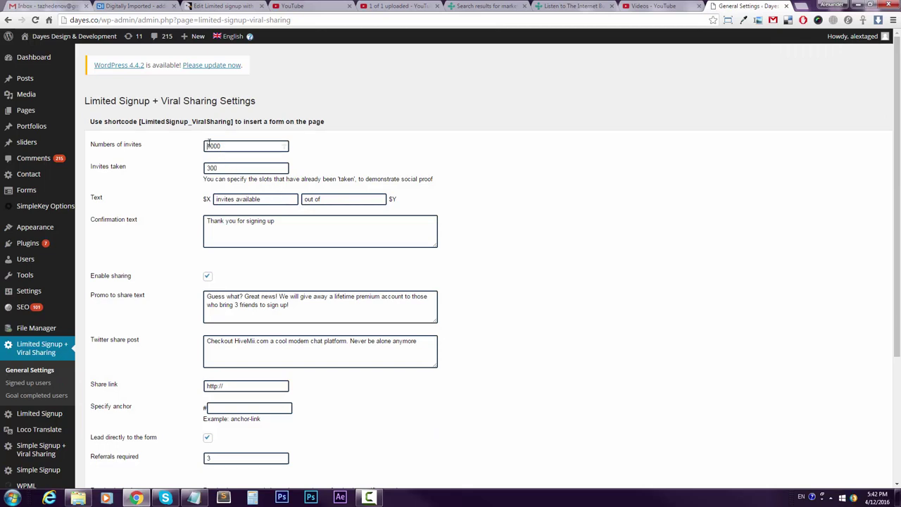
Set Numbers of invites to 5000 and Invites taken to 3248.
drag(210, 146, 184, 147)
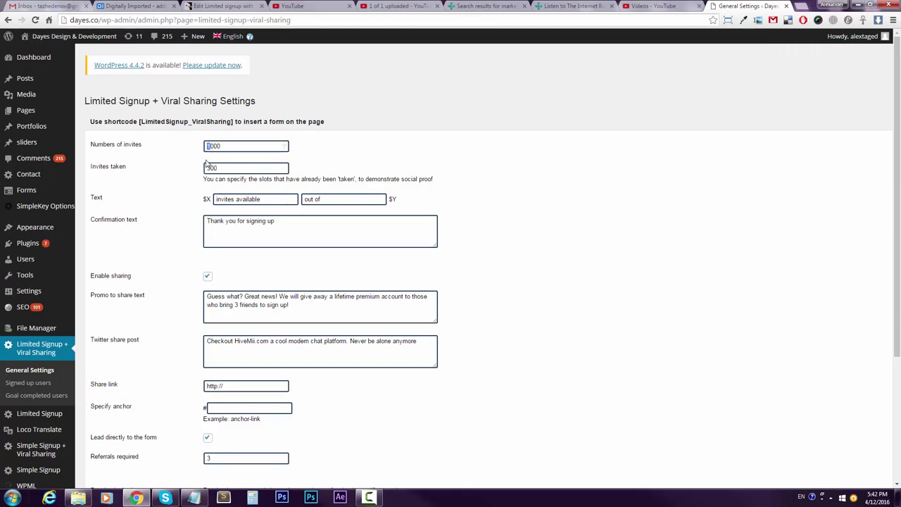
text(5)
drag(232, 167, 135, 166)
text(3)
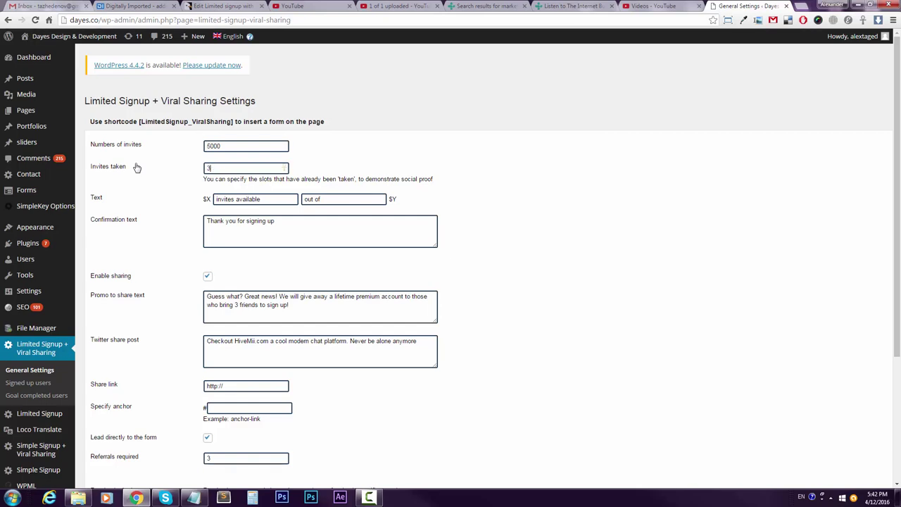
text(248)
Make the confirmation text read 'Thank you for signing up, bro!!!'.
drag(204, 179, 441, 190)
click(425, 187)
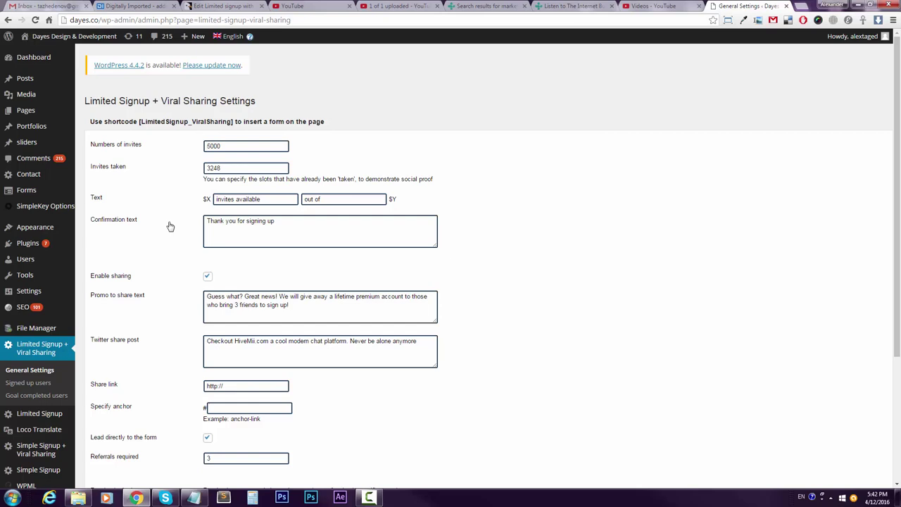
scroll(211, 197, down, 1)
double_click(262, 152)
click(262, 152)
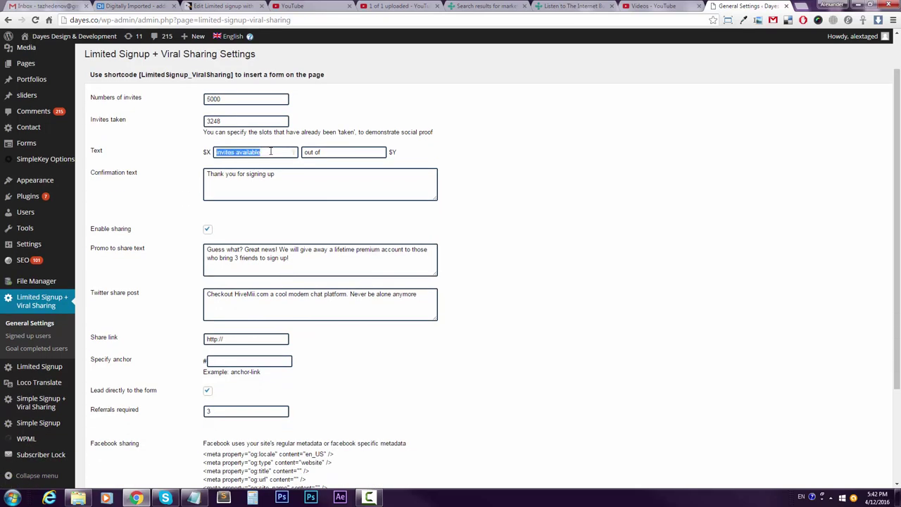
click(271, 152)
drag(221, 152, 496, 155)
click(309, 155)
text(!!)
text(ro :-)
key(BackSpace)
key(BackSpace)
Toggle Enable sharing off and on, leaving sharing enabled.
click(208, 233)
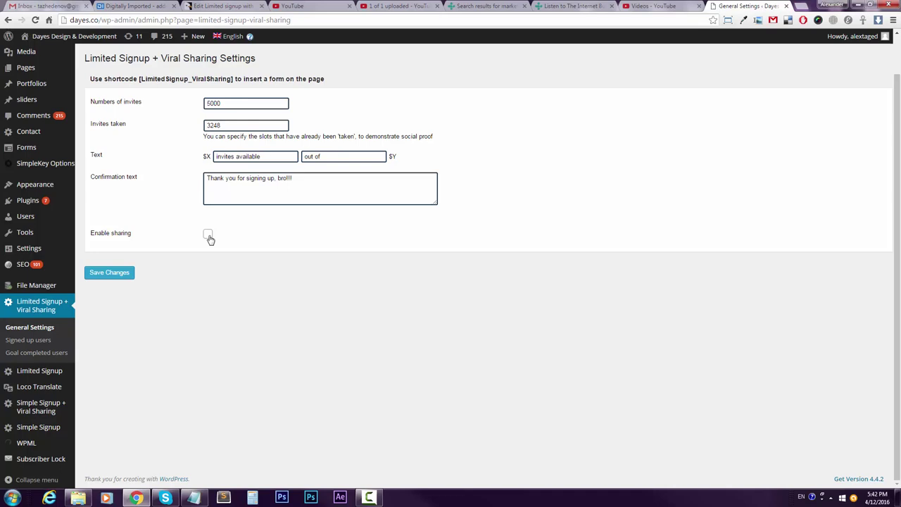
click(209, 233)
click(207, 232)
click(208, 233)
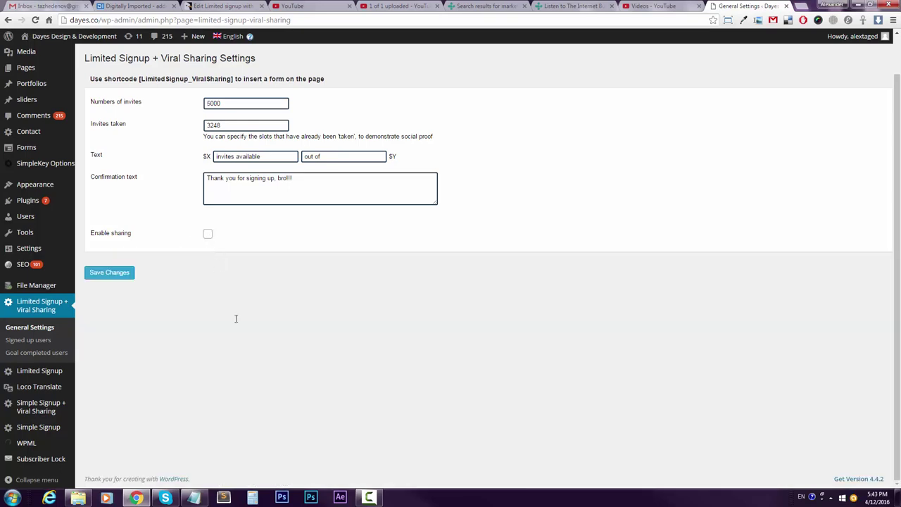
scroll(209, 274, down, 2)
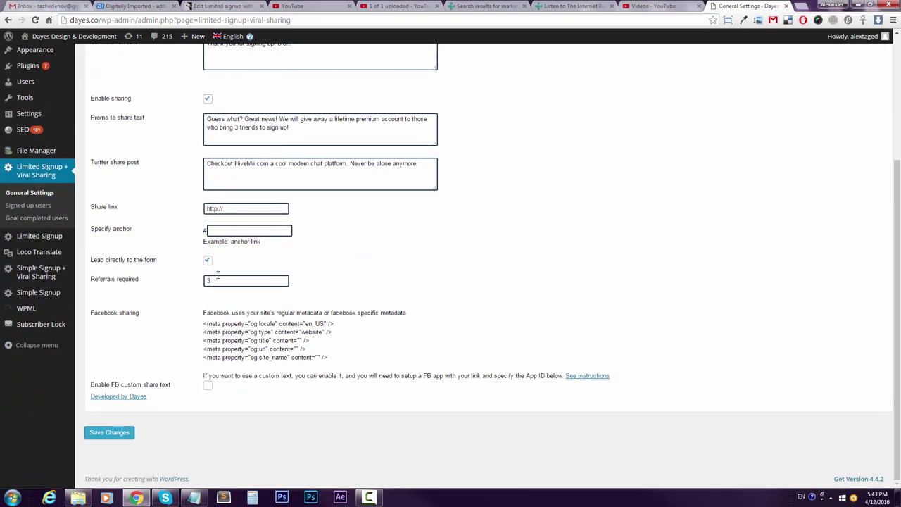
scroll(321, 267, up, 2)
Wrap the promo text's second sentence in <h1> and </h1> tags.
drag(316, 227, 39, 193)
click(321, 235)
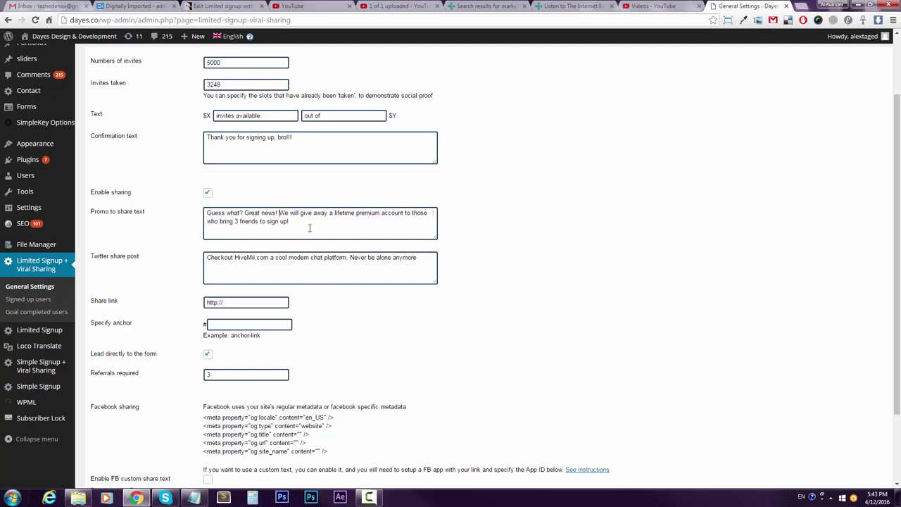
text(<h1>)
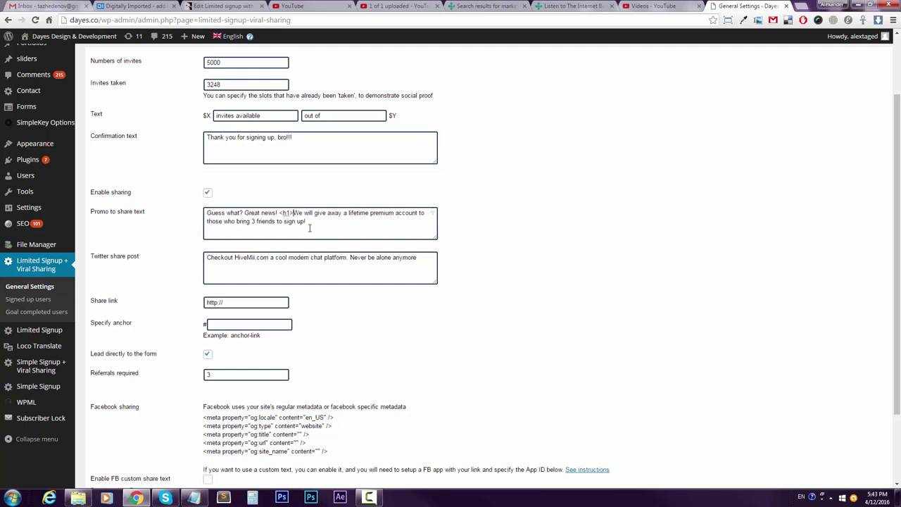
click(309, 227)
text(</h1>)
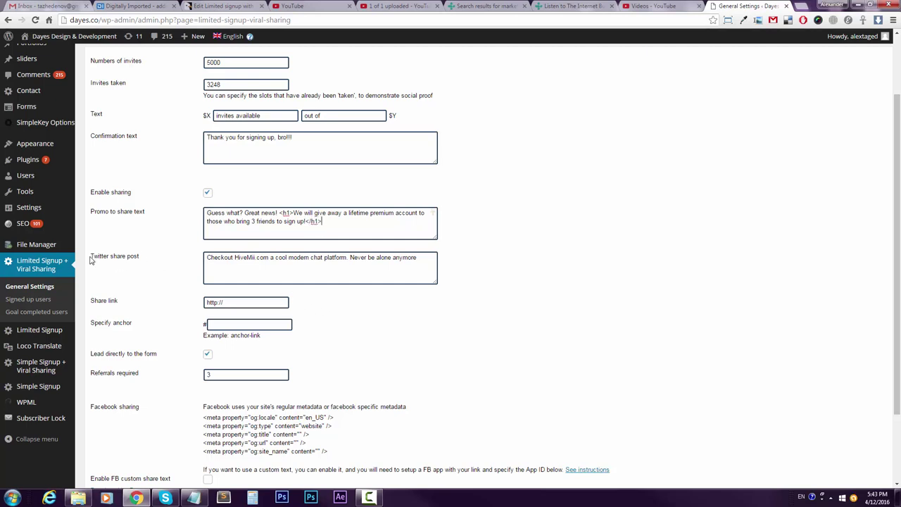
Select the full Twitter share post text to review it.
drag(92, 257, 145, 260)
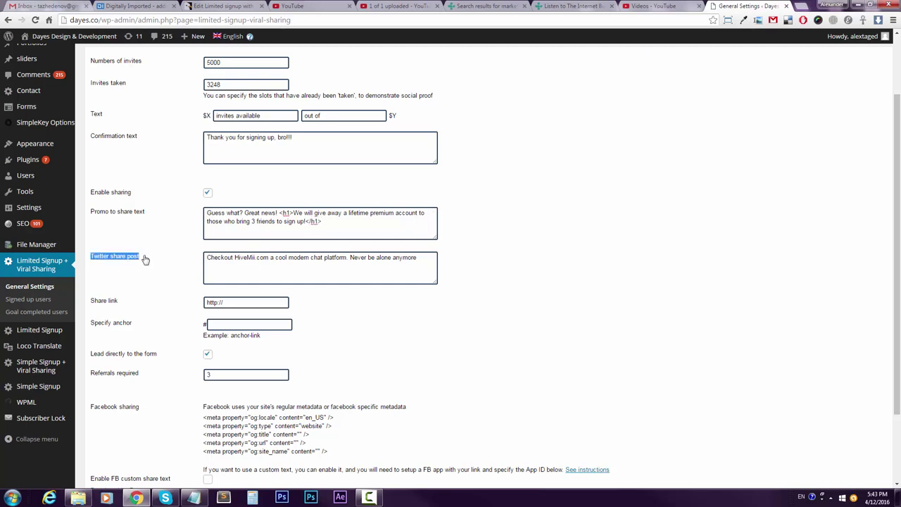
click(266, 262)
key(ctrl+a)
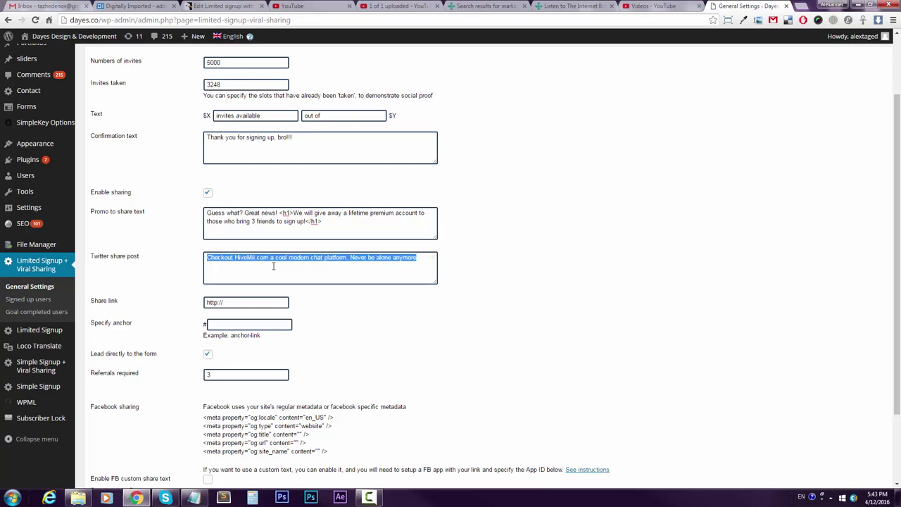
scroll(274, 263, down, 2)
scroll(233, 317, up, 3)
Copy the Simple Signup + Viral Sharing demo post's address from the posts list.
click(229, 385)
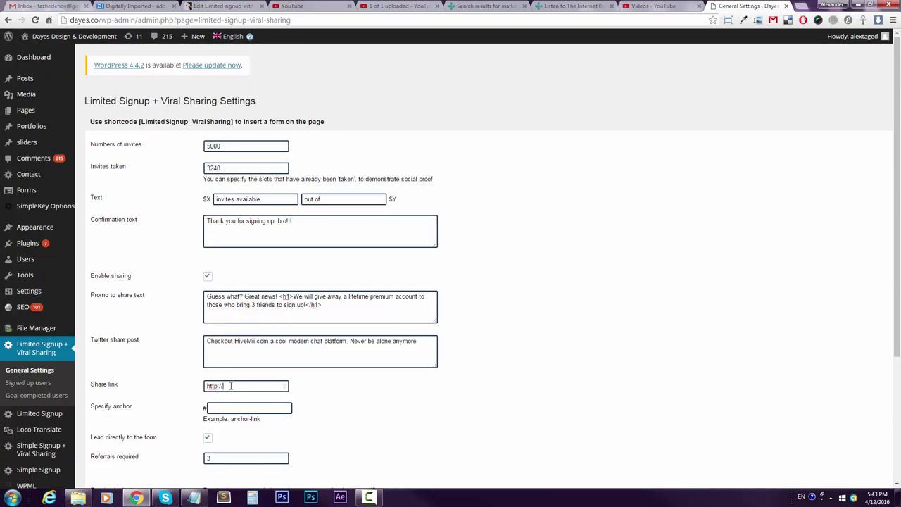
double_click(231, 386)
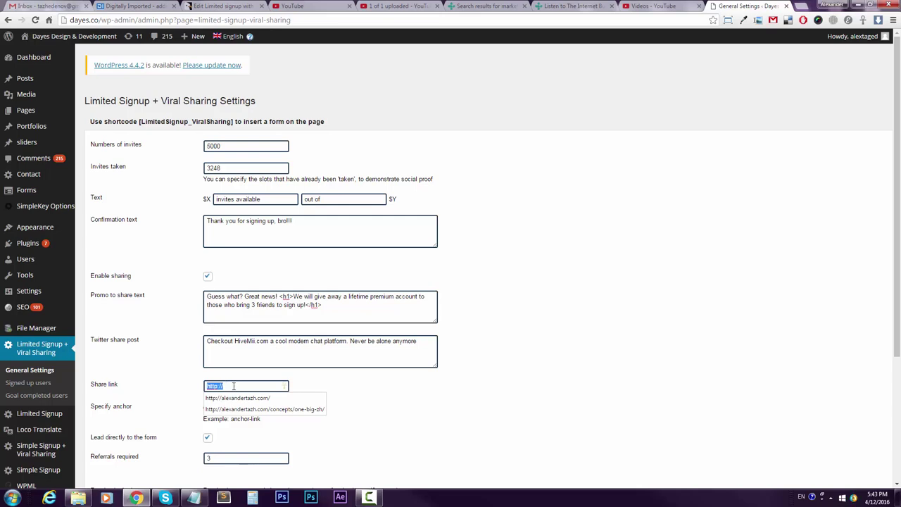
click(246, 387)
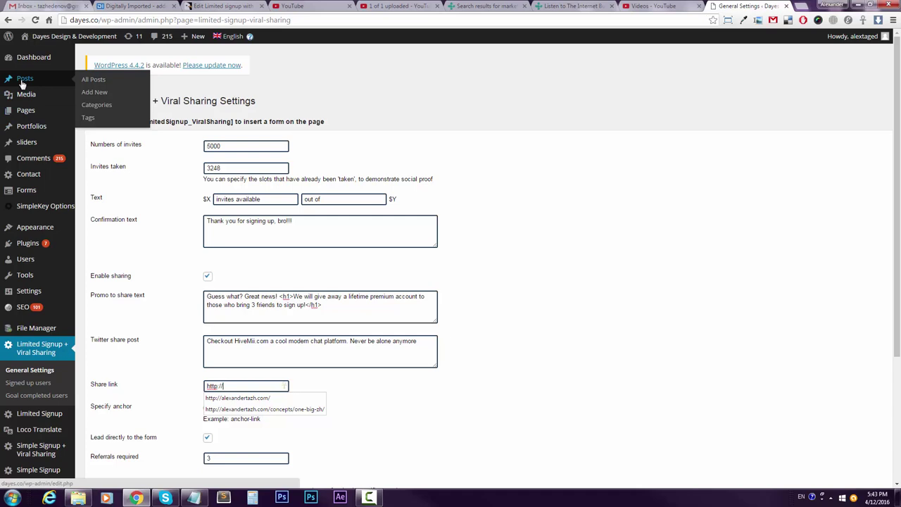
middle_click(21, 79)
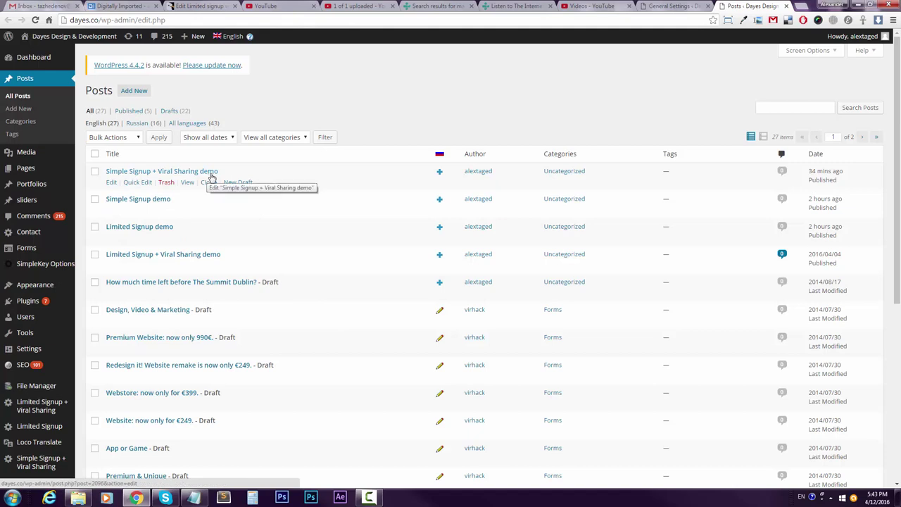
middle_click(188, 182)
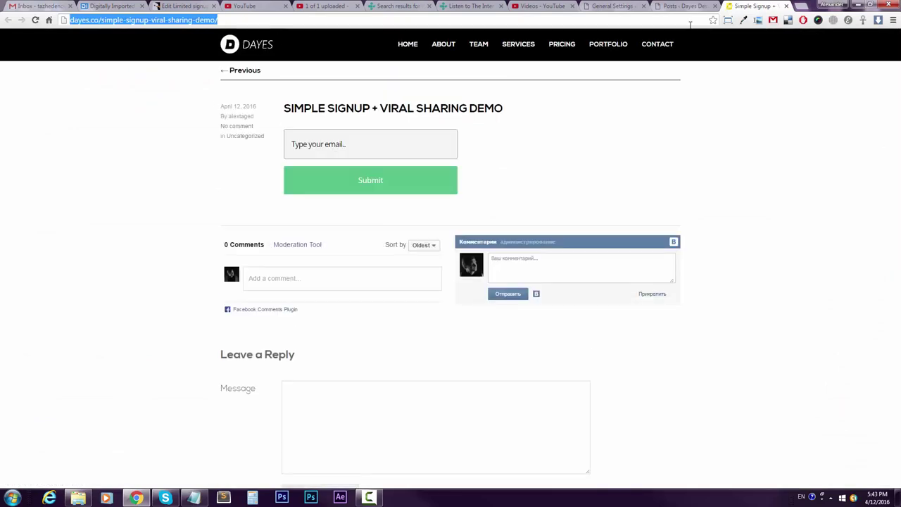
key(ctrl+w)
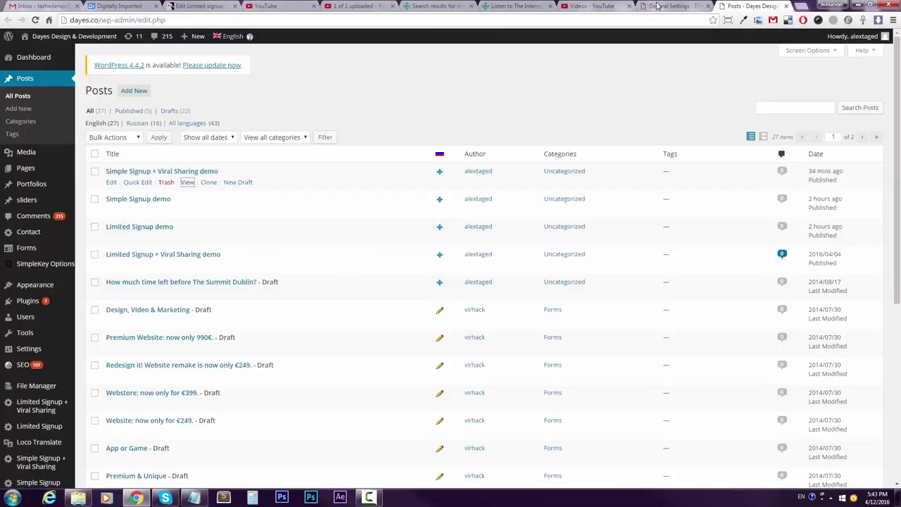
key(ctrl+shift+Tab)
Paste dayes.co/simple-signup-viral-sharing-demo/ into the Share link field.
drag(237, 386, 155, 386)
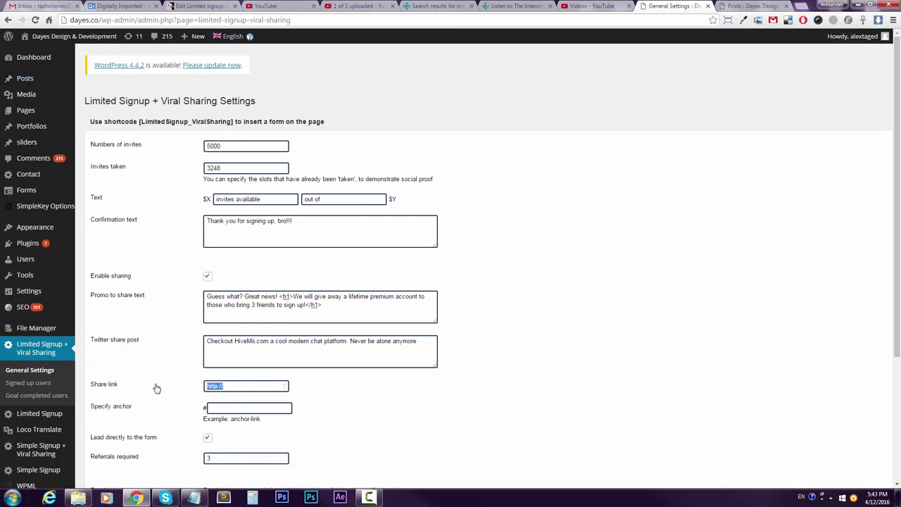
key(ctrl+v)
drag(271, 388, 134, 392)
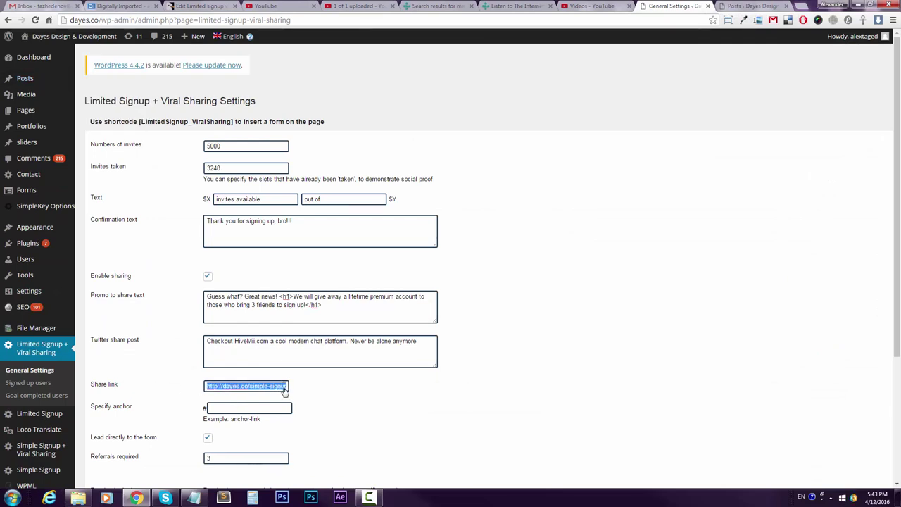
click(373, 404)
Uncheck 'Lead directly to the form' in the sharing settings.
scroll(373, 404, down, 3)
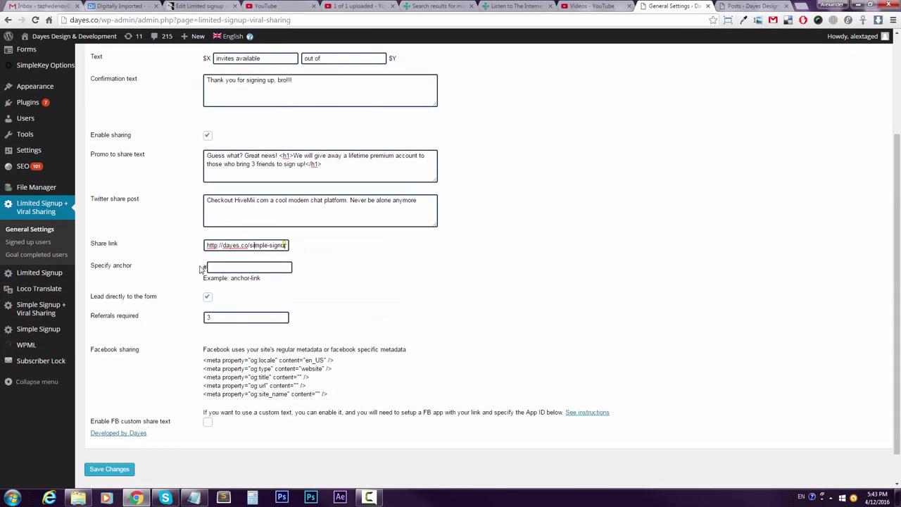
drag(257, 241, 53, 212)
key(ctrl+c)
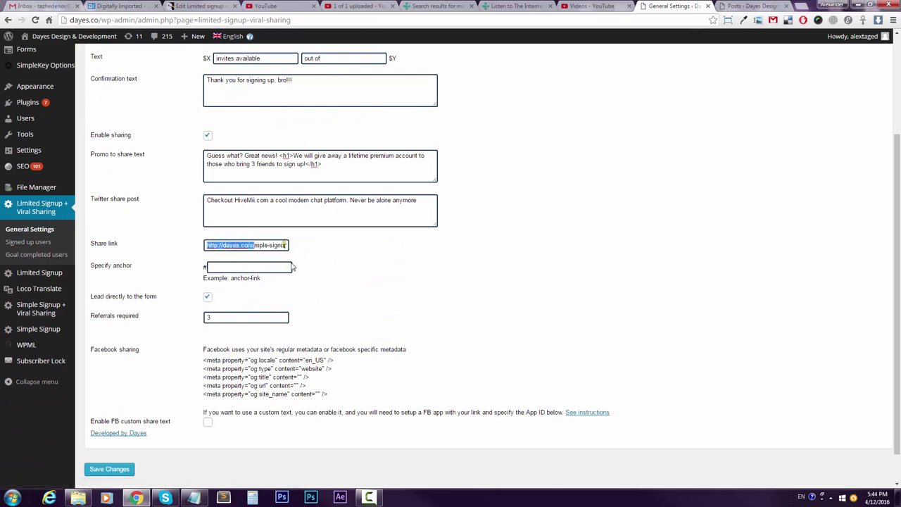
click(209, 298)
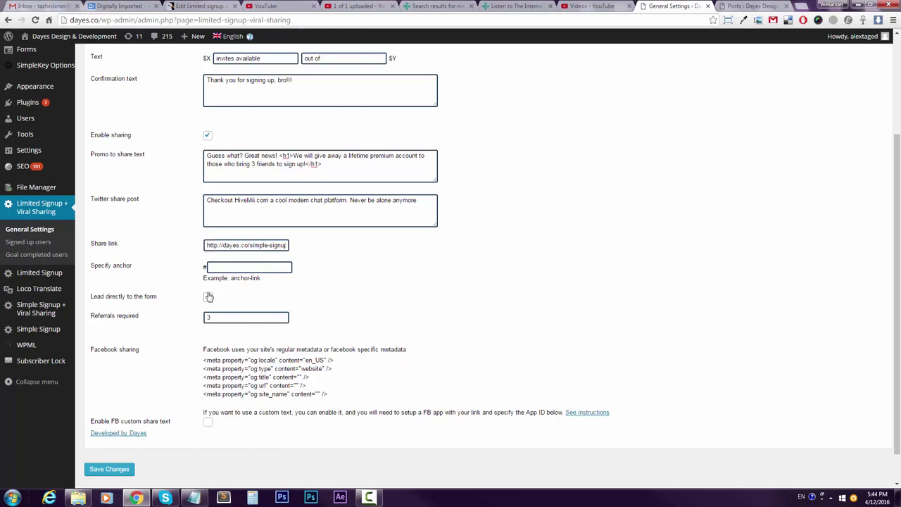
click(751, 7)
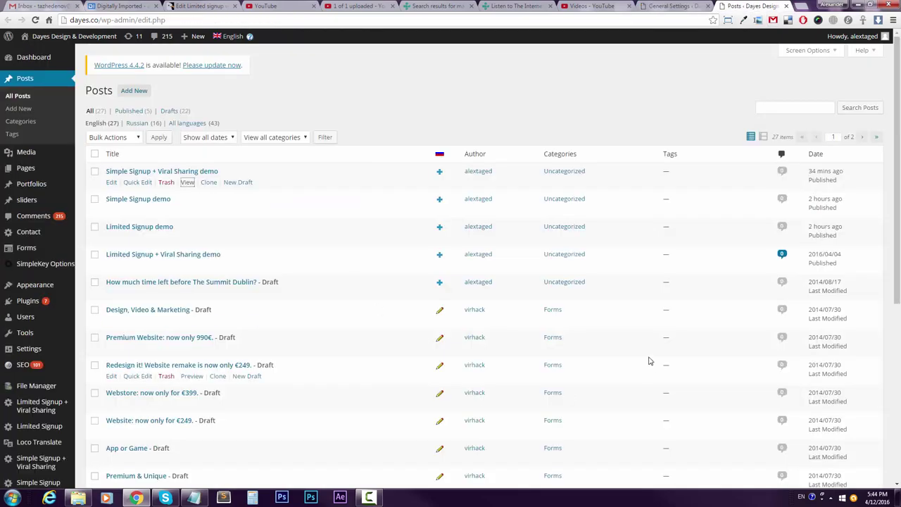
click(658, 7)
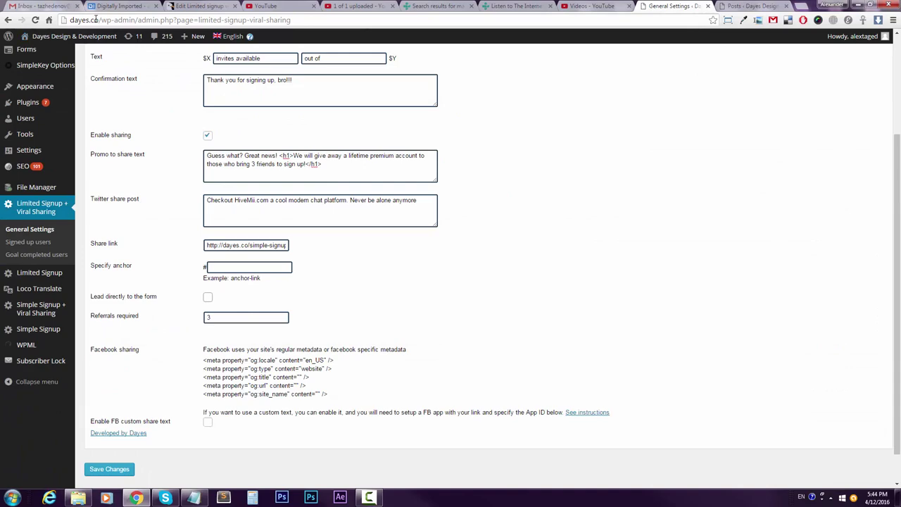
Load dayes.co in a new browser tab and scroll through the homepage.
key(ctrl+t)
key(ctrl+v)
key(Return)
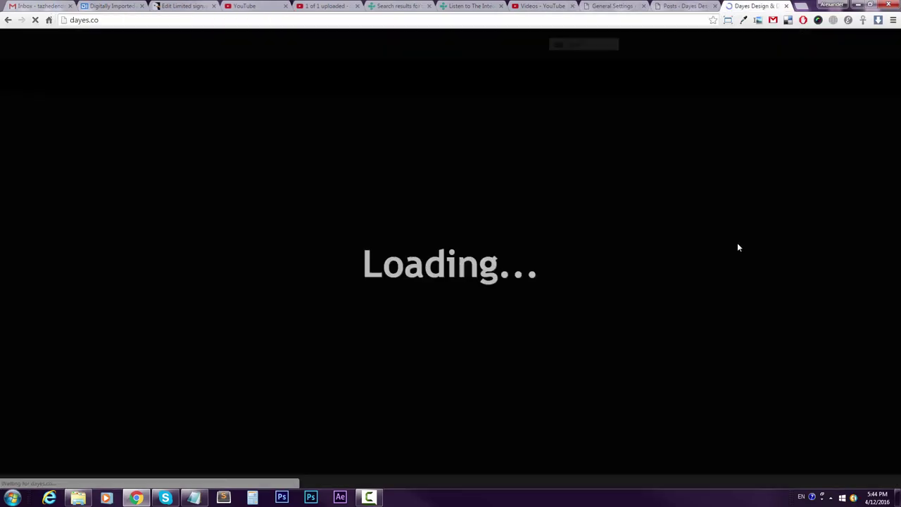
scroll(872, 102, down, 3)
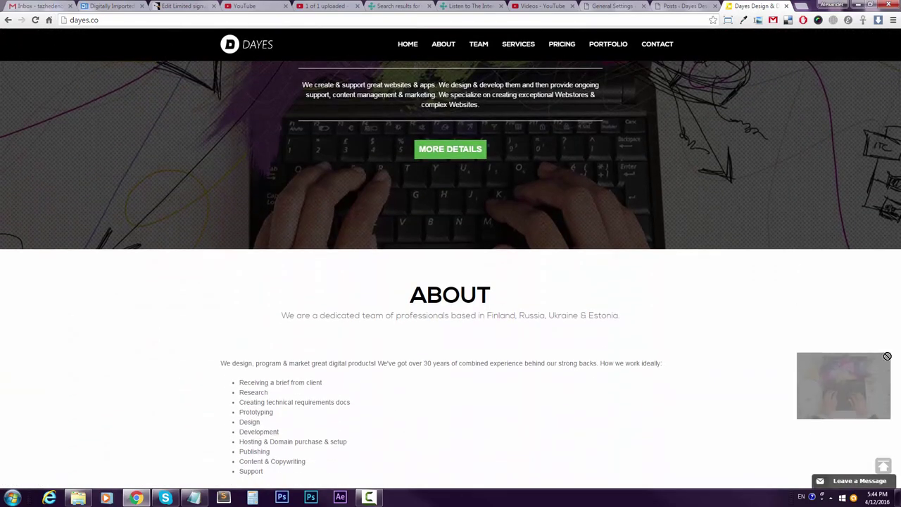
scroll(782, 337, down, 1)
scroll(782, 337, down, 14)
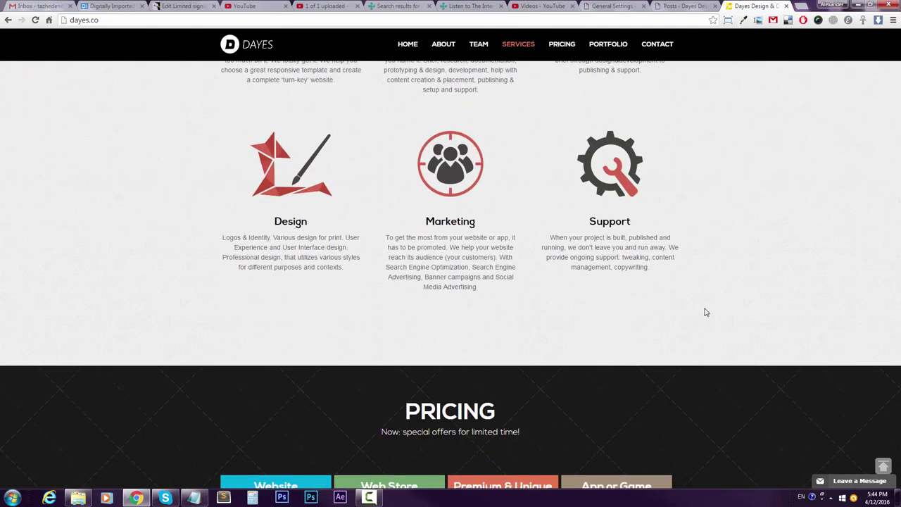
Re-enable 'Lead directly to the form' and find the #contact anchor on dayes.co.
click(614, 6)
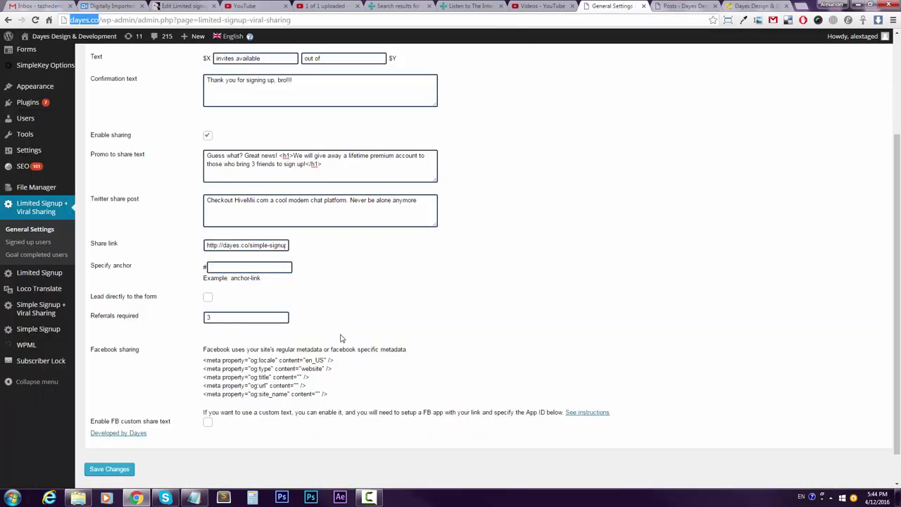
click(207, 298)
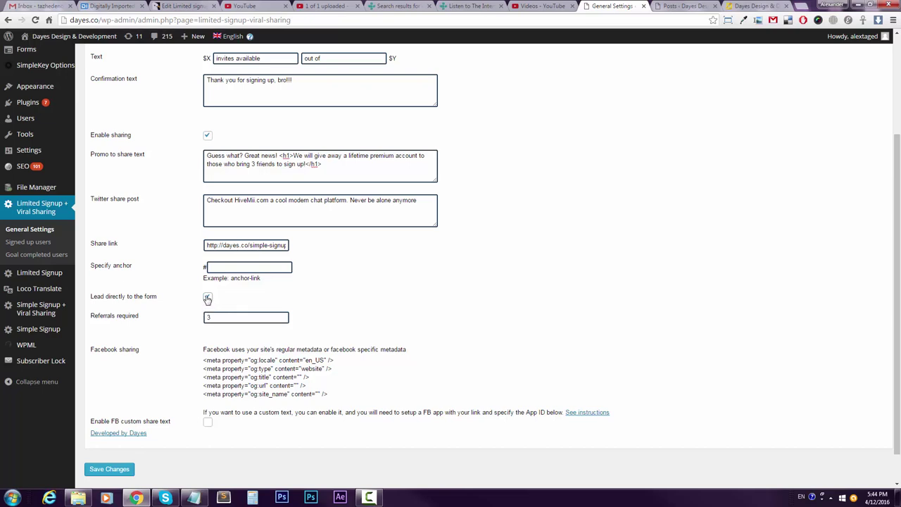
click(756, 7)
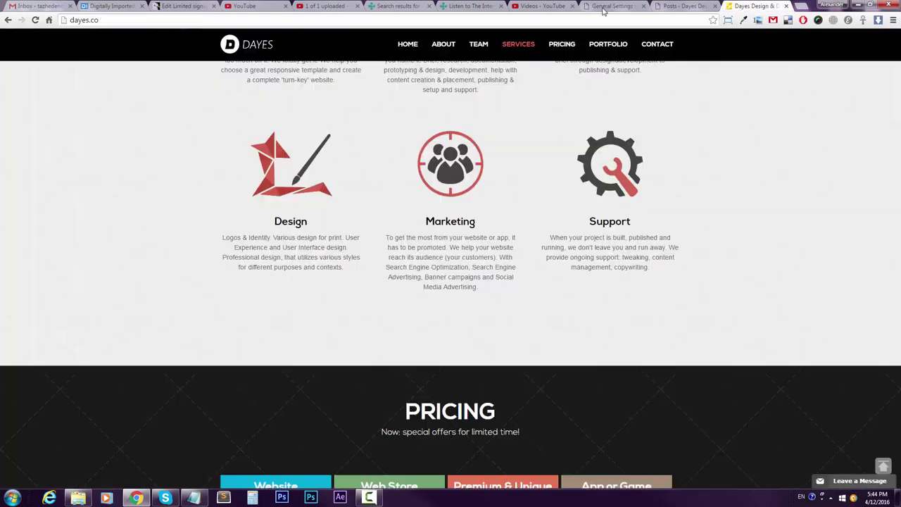
click(650, 46)
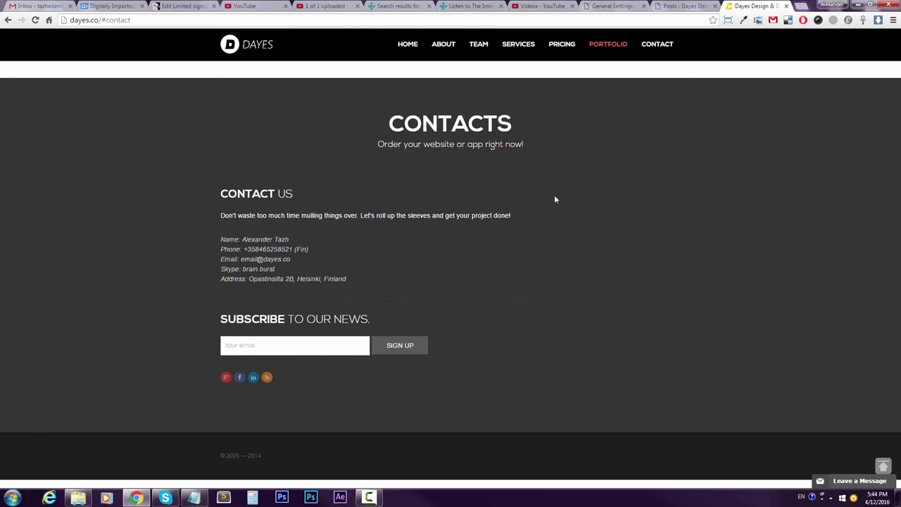
drag(106, 21, 150, 22)
key(ctrl+c)
click(104, 20)
Try 'contact' as the form anchor, then clear it and uncheck 'Lead directly to the form'.
click(616, 7)
click(287, 268)
key(ctrl+v)
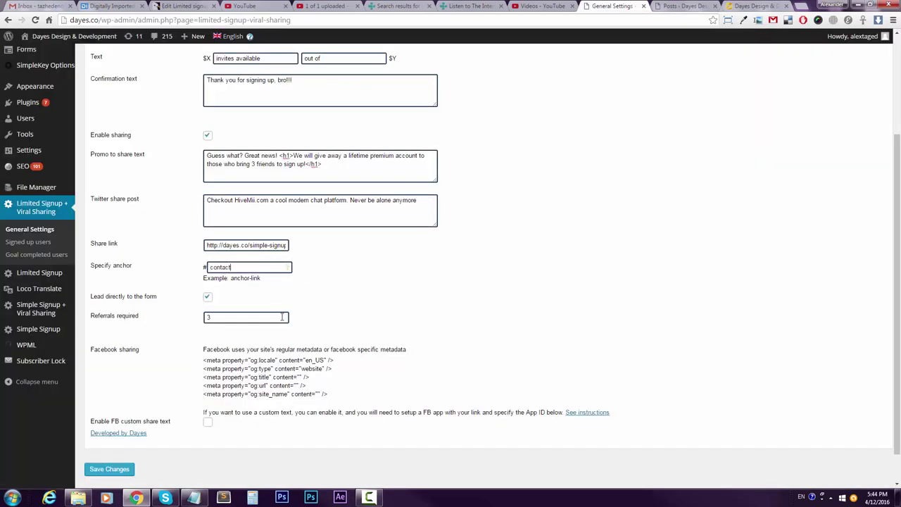
double_click(224, 268)
key(BackSpace)
drag(223, 245, 332, 249)
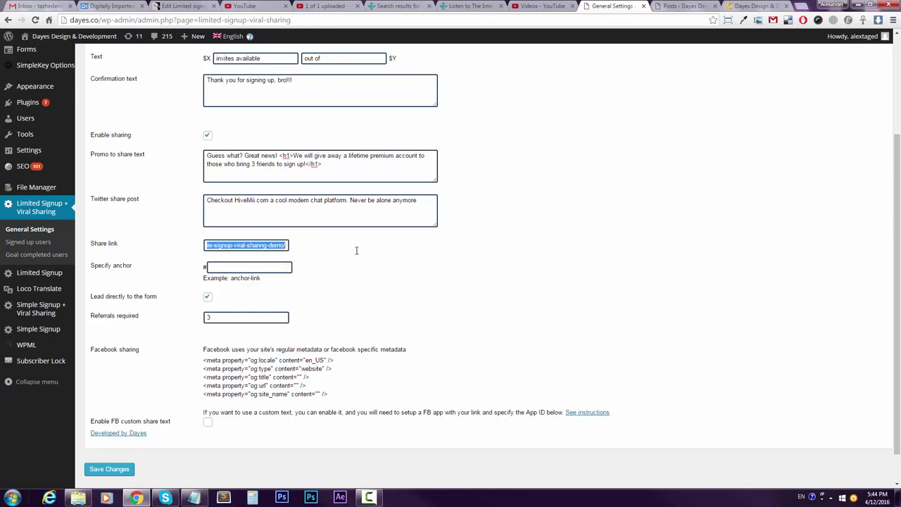
triple_click(247, 245)
click(208, 296)
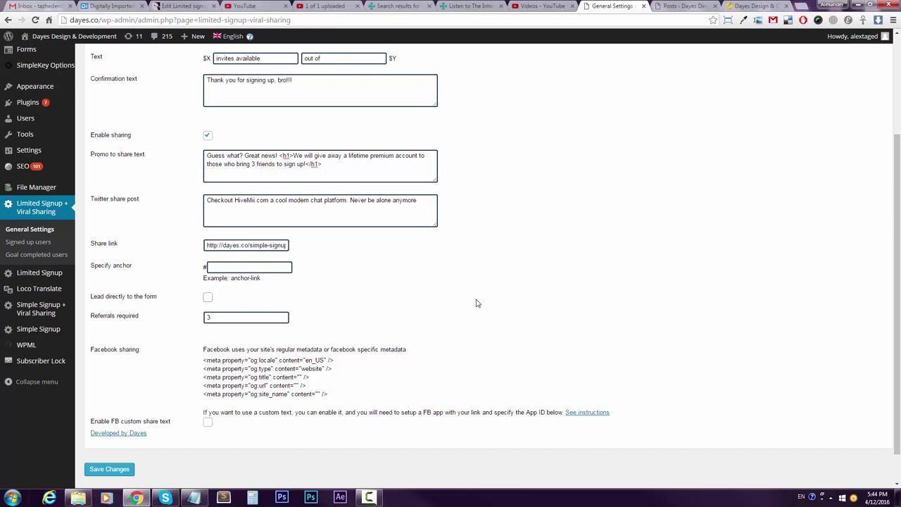
Set Referrals required to 1 and reword the promo to 'bring 1 friend to sign up!'.
scroll(247, 316, up, 2)
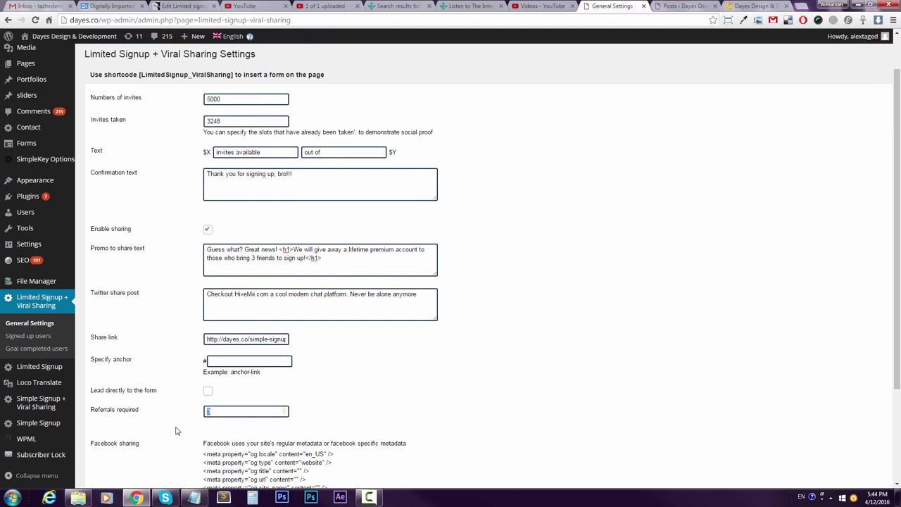
text(1)
click(226, 425)
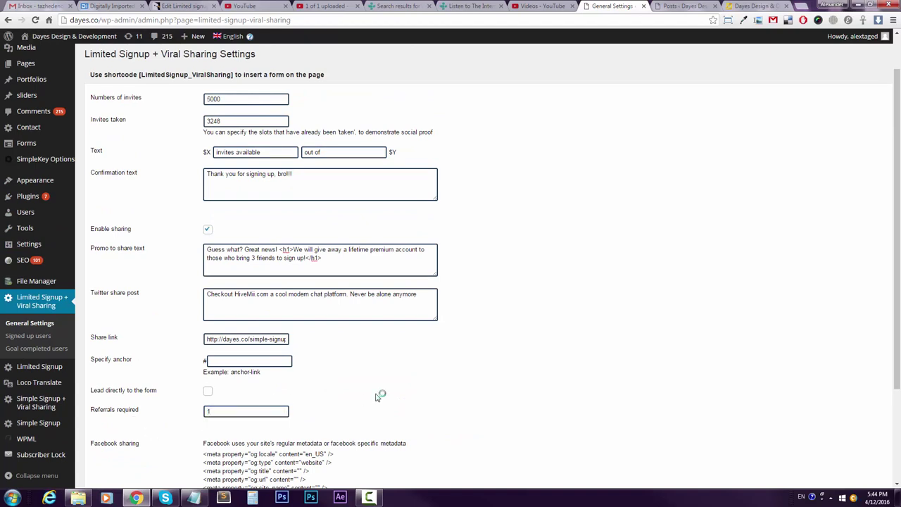
double_click(253, 257)
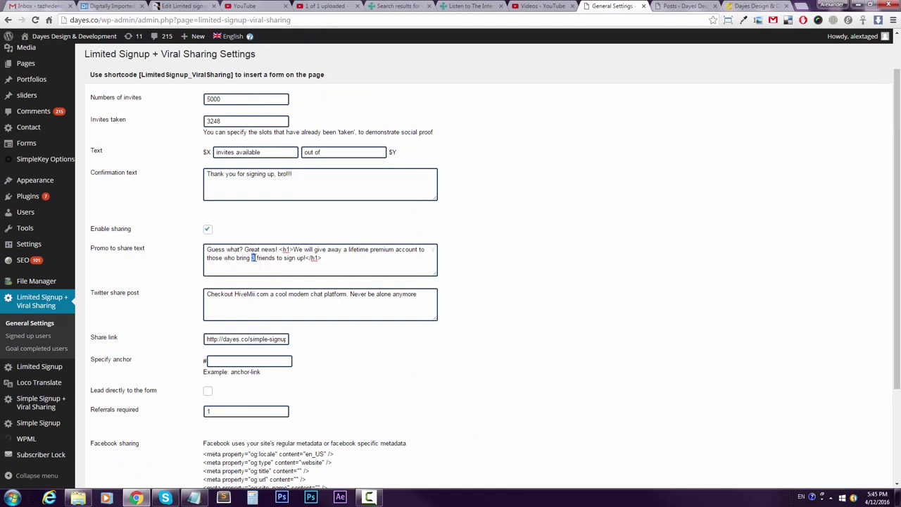
click(272, 260)
key(BackSpace)
Review the Facebook meta tags, leave FB custom share text disabled, and save the settings.
scroll(437, 275, down, 3)
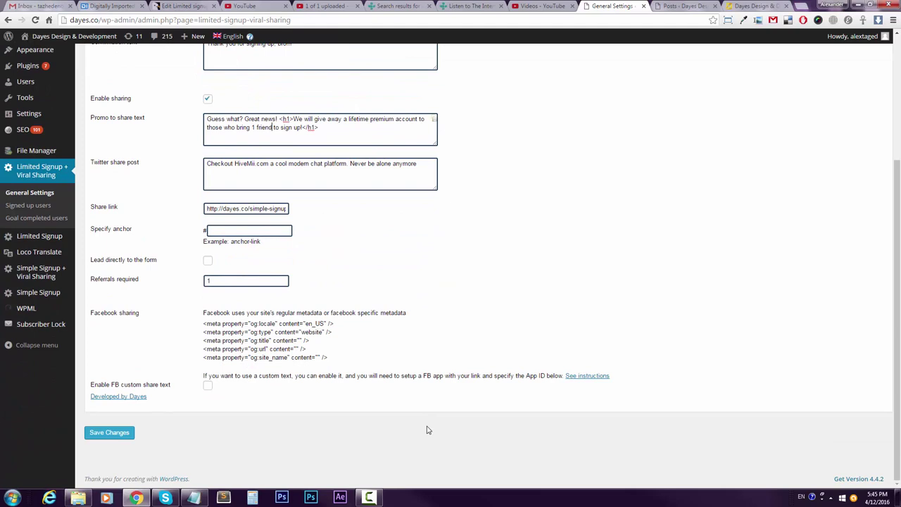
drag(118, 313, 204, 325)
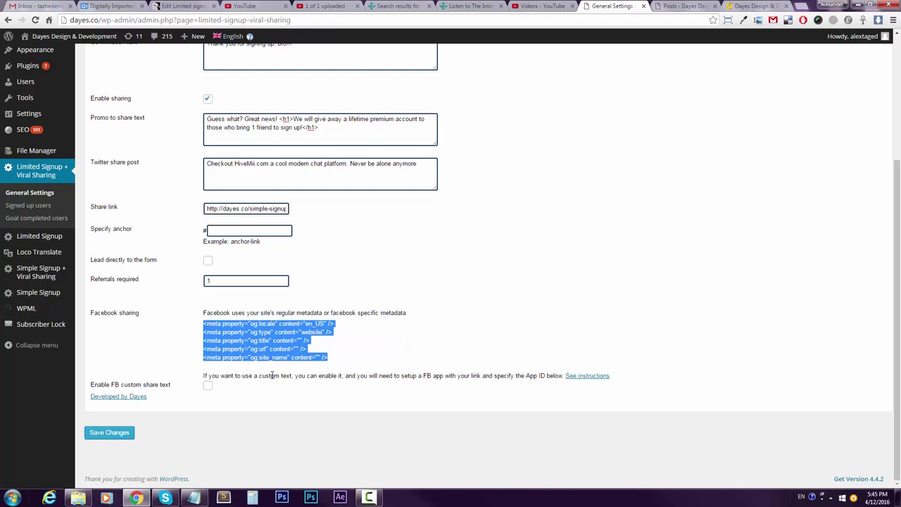
click(250, 357)
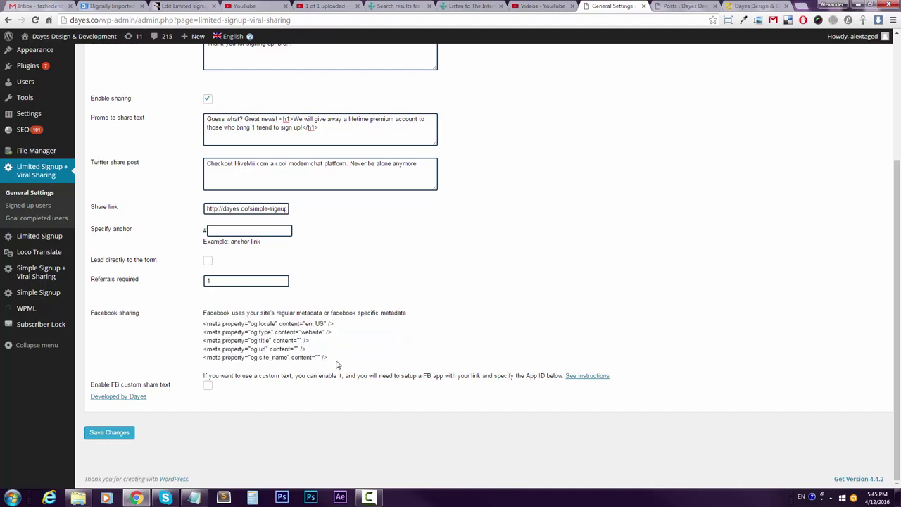
drag(336, 364, 199, 326)
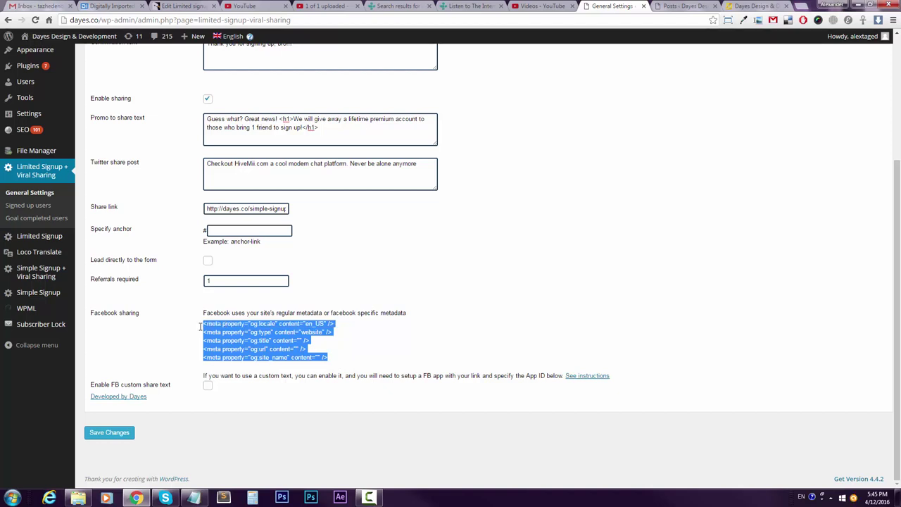
click(208, 385)
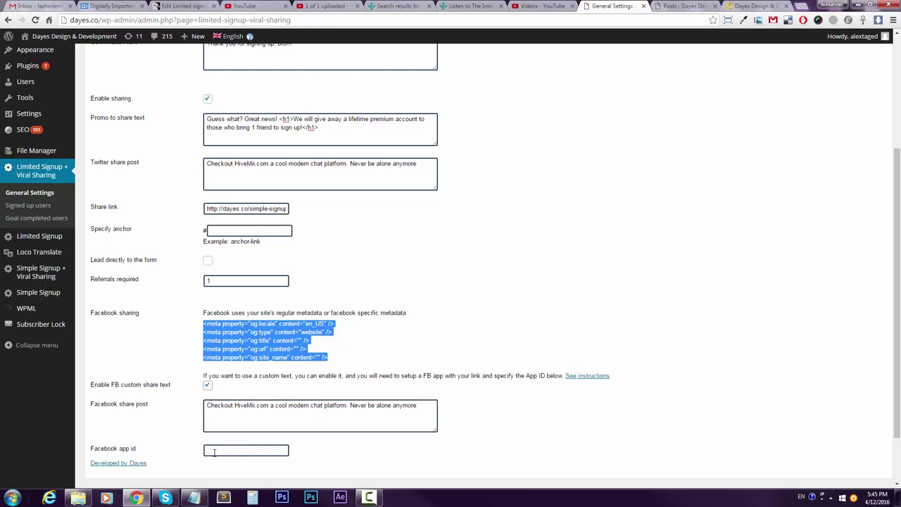
click(208, 386)
click(327, 348)
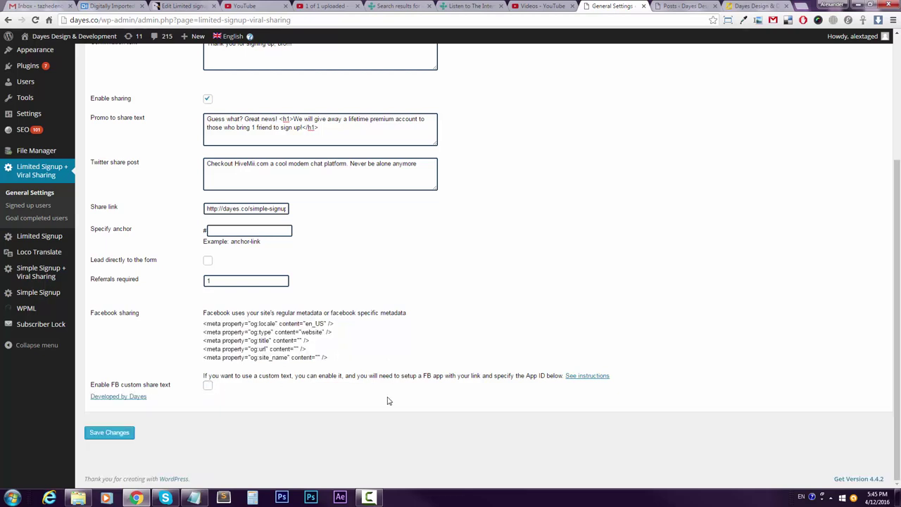
click(109, 433)
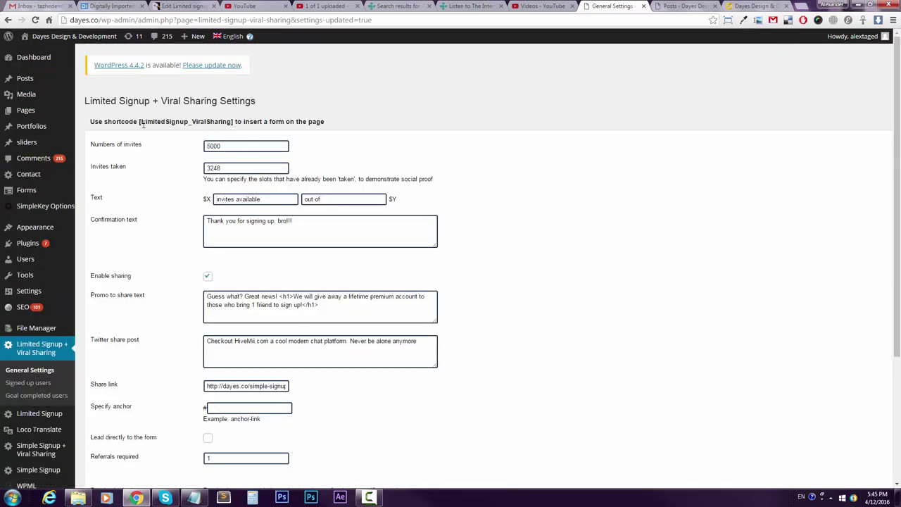
Copy the [LimitedSignup_ViralSharing] shortcode from the settings page.
drag(140, 122, 235, 124)
key(ctrl+c)
click(139, 121)
click(138, 122)
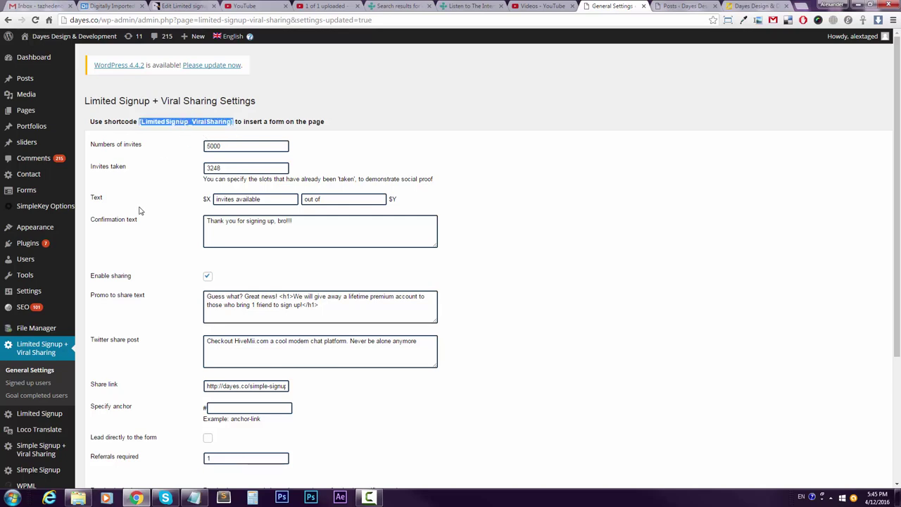
Replace the demo post's SimpleSignup_ViralSharing shortcode with the copied one and update the post.
key(ctrl+Tab)
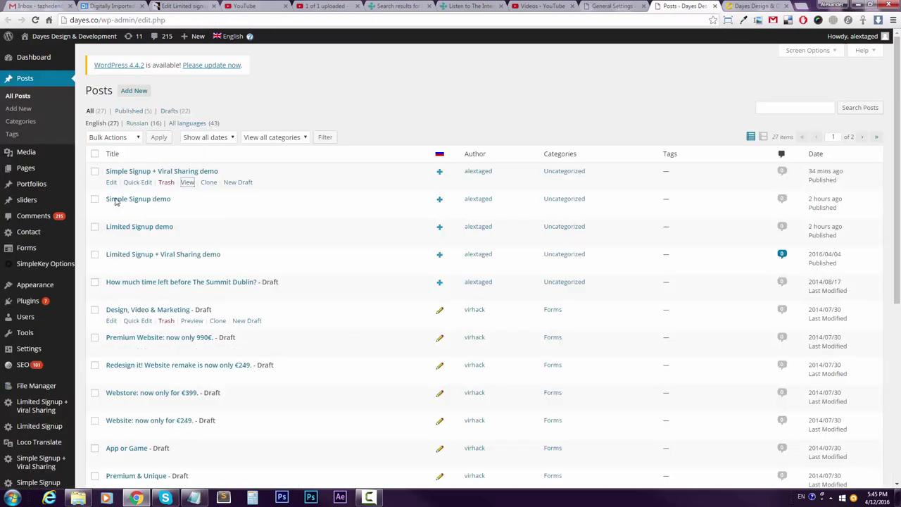
click(130, 172)
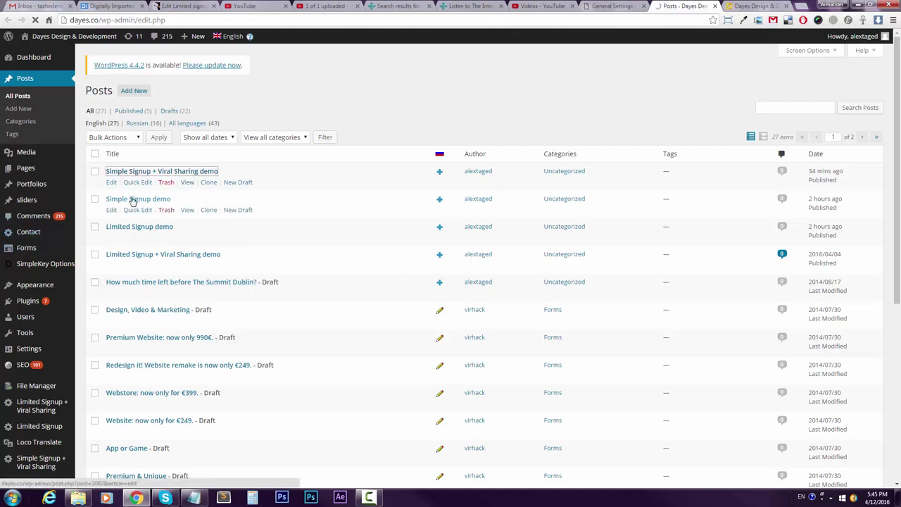
click(202, 178)
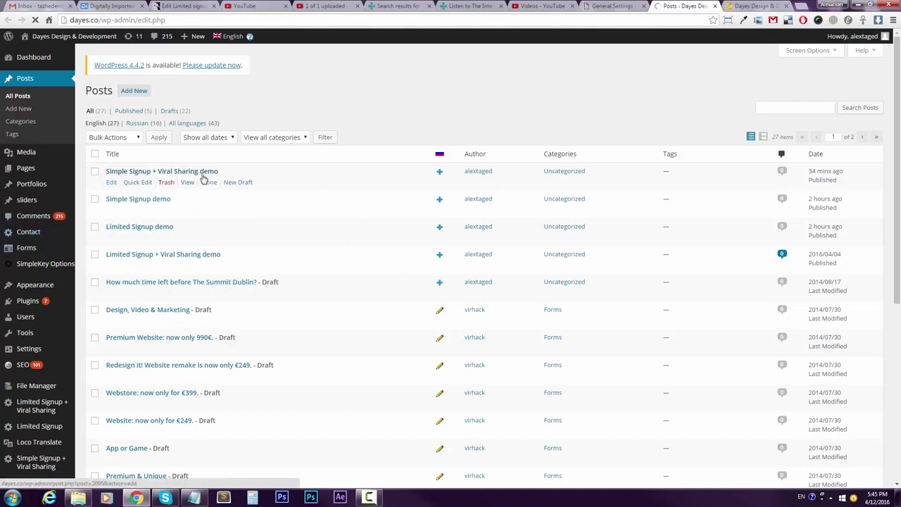
drag(187, 185, 63, 186)
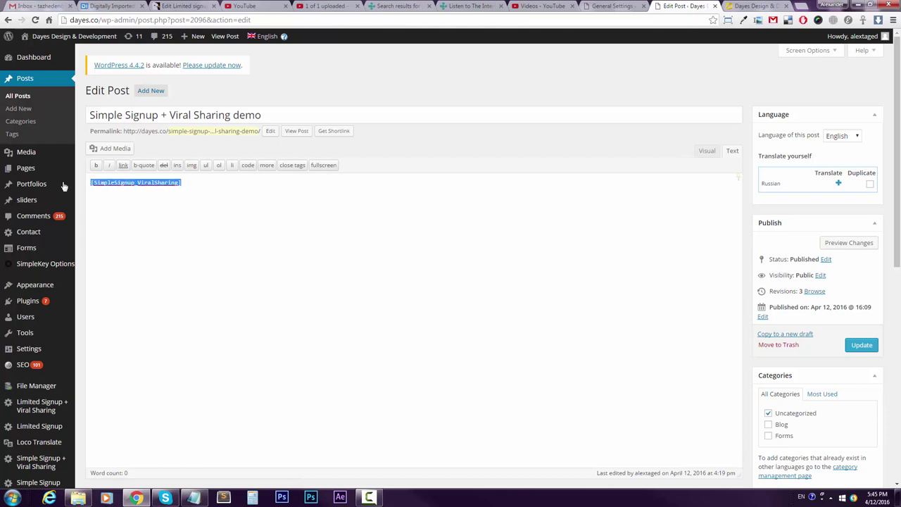
key(ctrl+v)
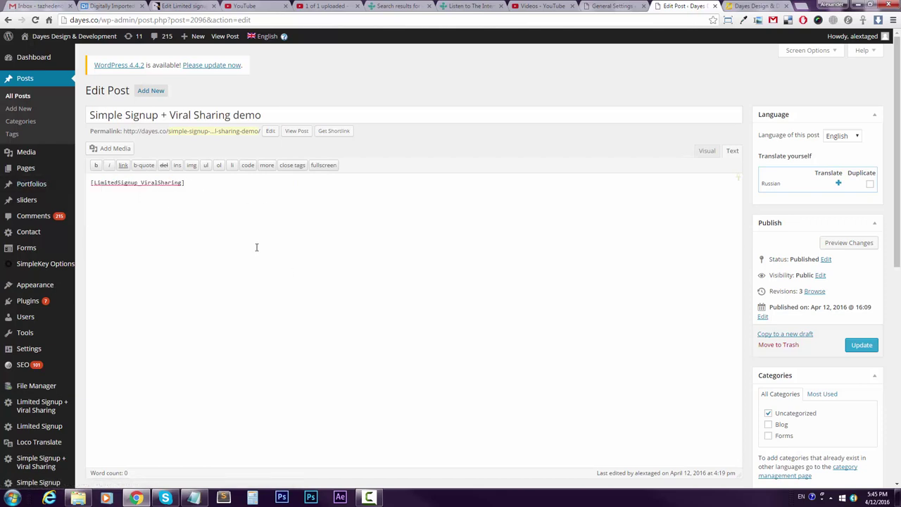
click(872, 346)
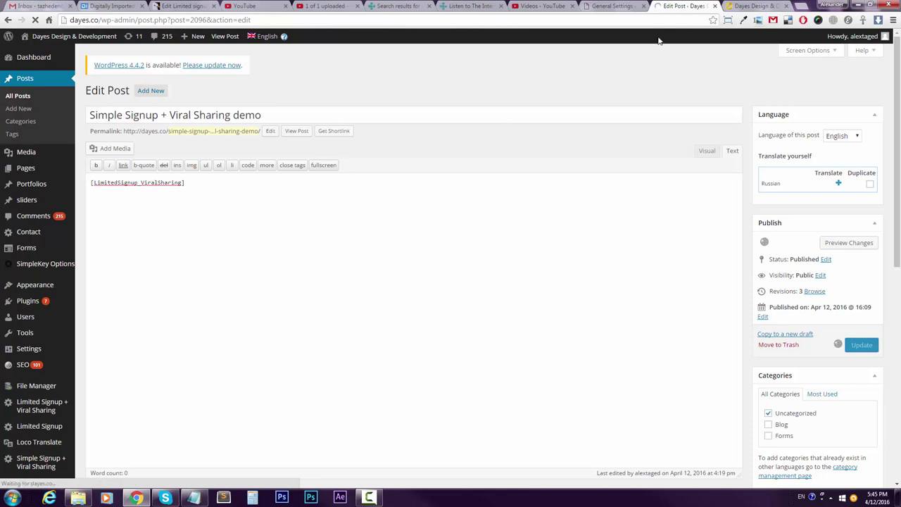
click(754, 7)
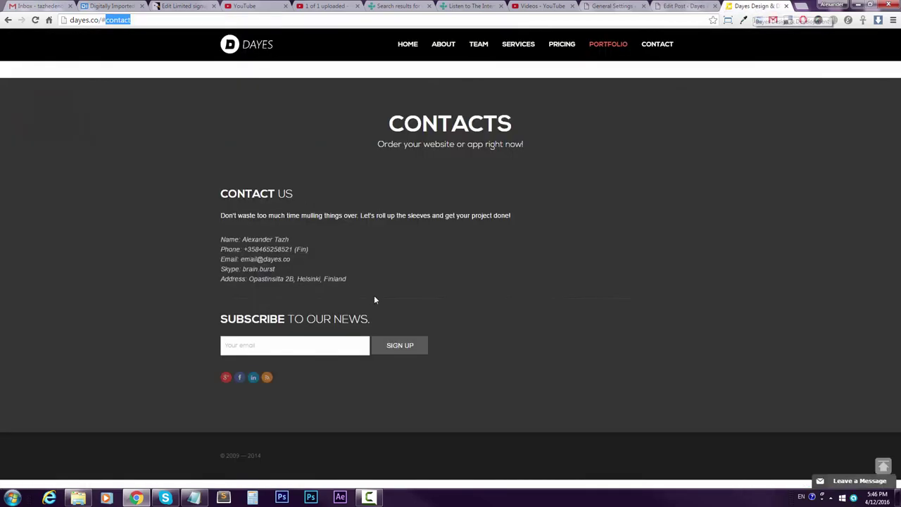
click(670, 6)
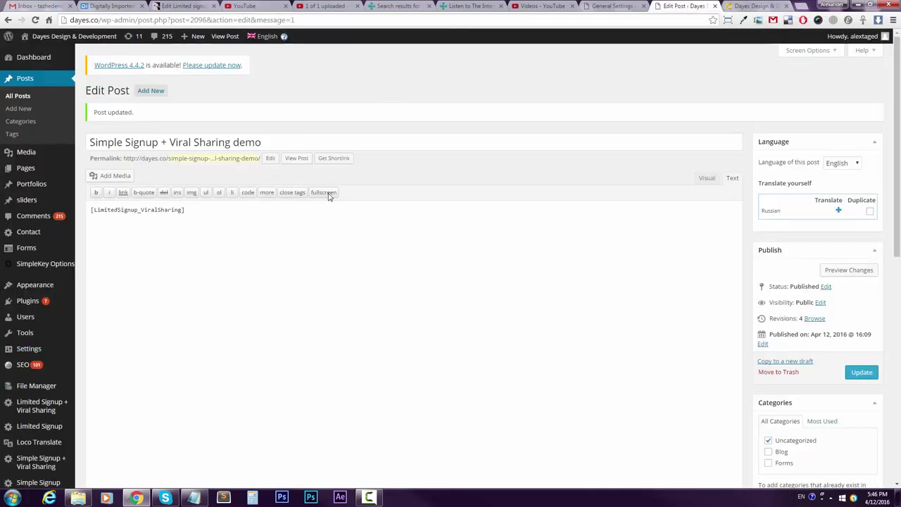
View the published demo post and submit the signup form with a saved email address.
click(297, 158)
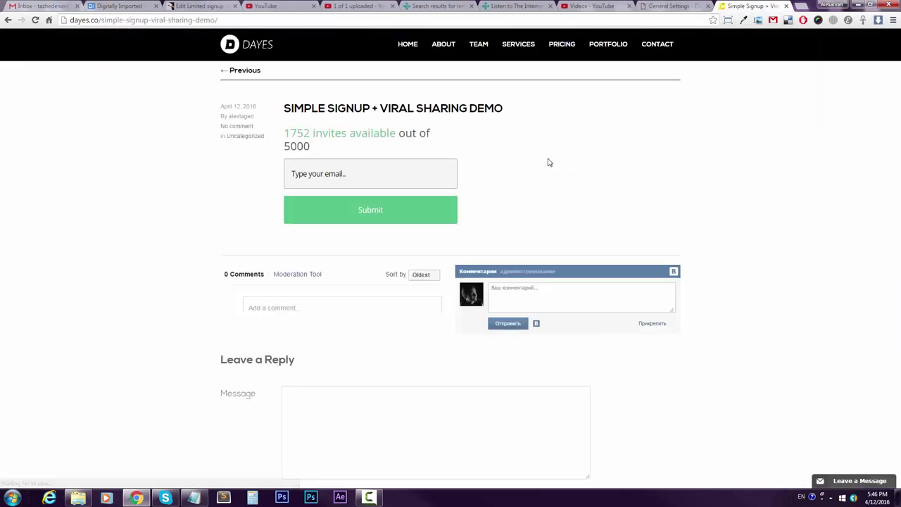
drag(294, 137, 411, 140)
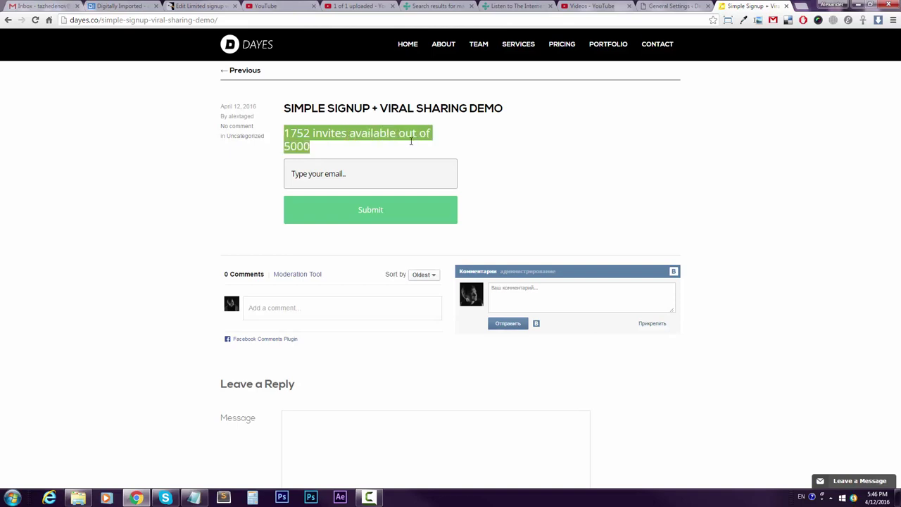
click(337, 155)
click(318, 176)
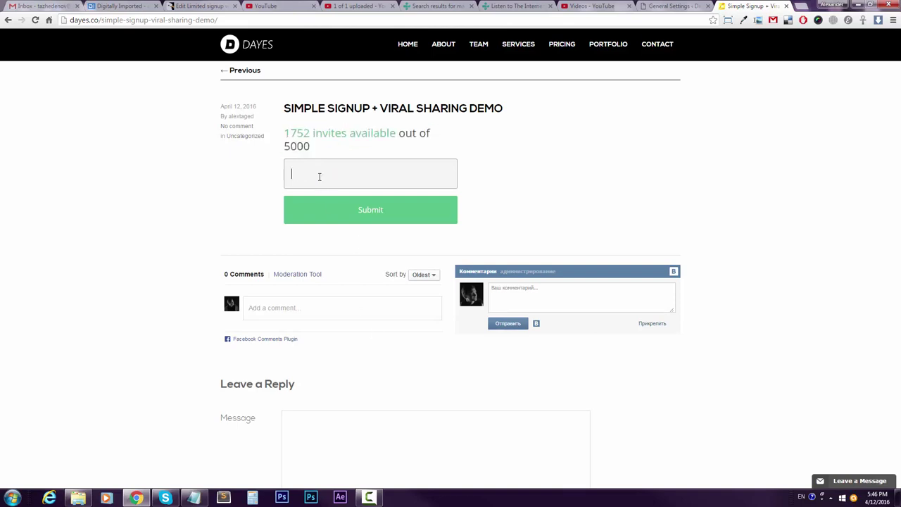
click(313, 197)
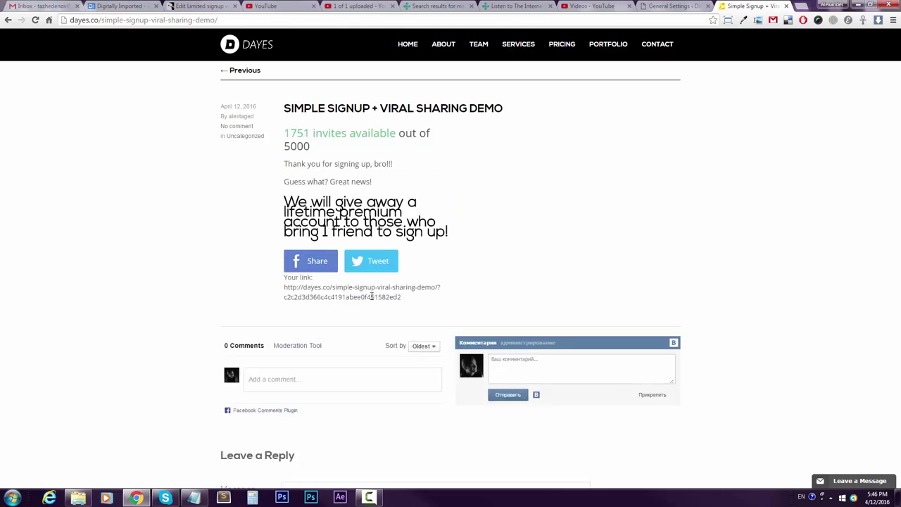
Review the confirmation message, referral link and promo headline shown after signing up.
drag(283, 199, 458, 229)
click(330, 220)
drag(284, 200, 276, 201)
click(257, 210)
drag(283, 163, 387, 164)
click(300, 166)
Check the counter shows 1751 invites available and the promo asks for 1 friend.
drag(317, 152, 285, 133)
click(288, 134)
drag(283, 200, 444, 230)
click(451, 227)
drag(324, 235, 355, 235)
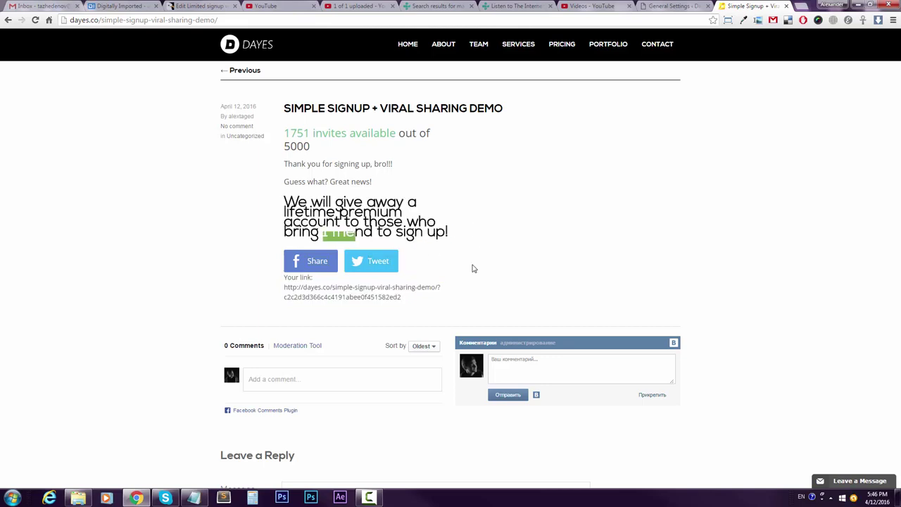
click(431, 232)
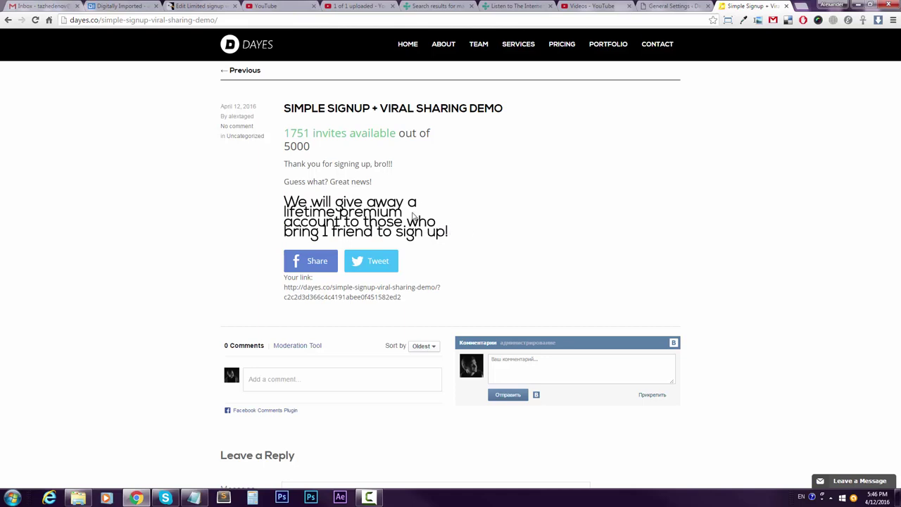
drag(414, 217, 338, 211)
click(338, 210)
Share the signup demo post to your Facebook timeline, then open it from your profile.
click(322, 266)
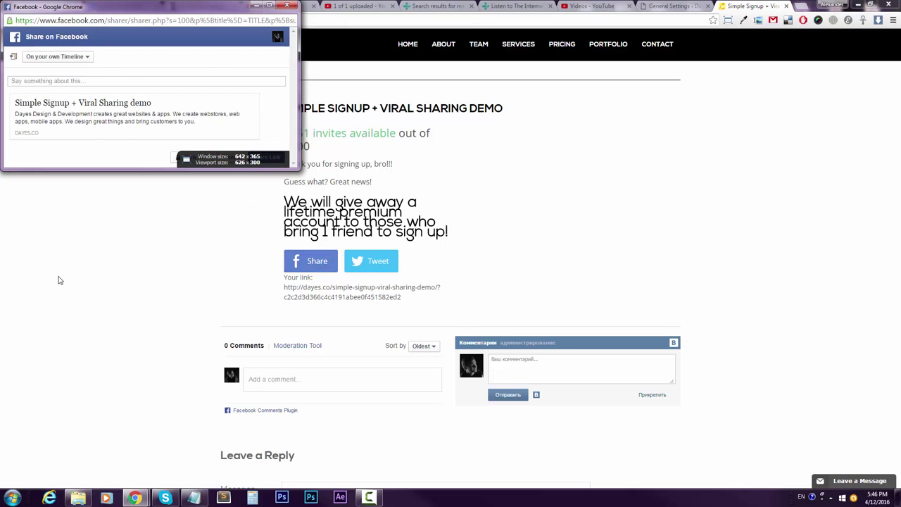
click(266, 157)
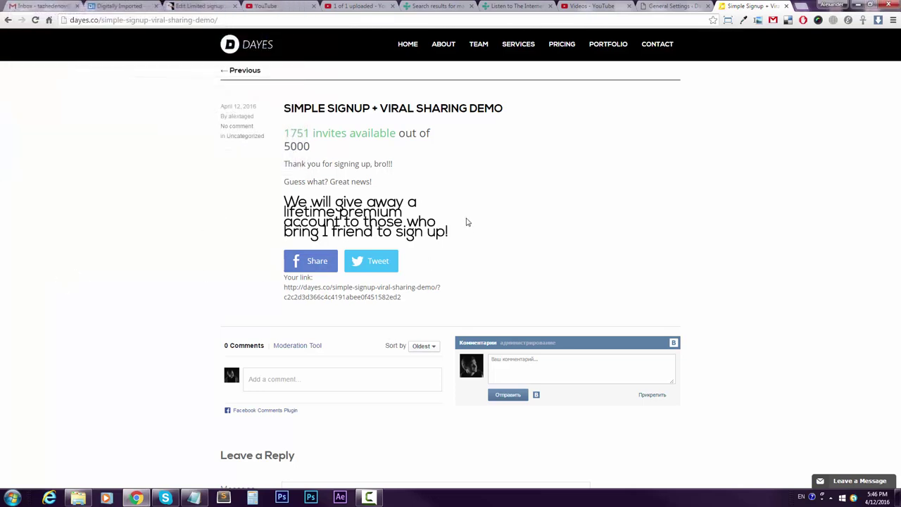
key(Return)
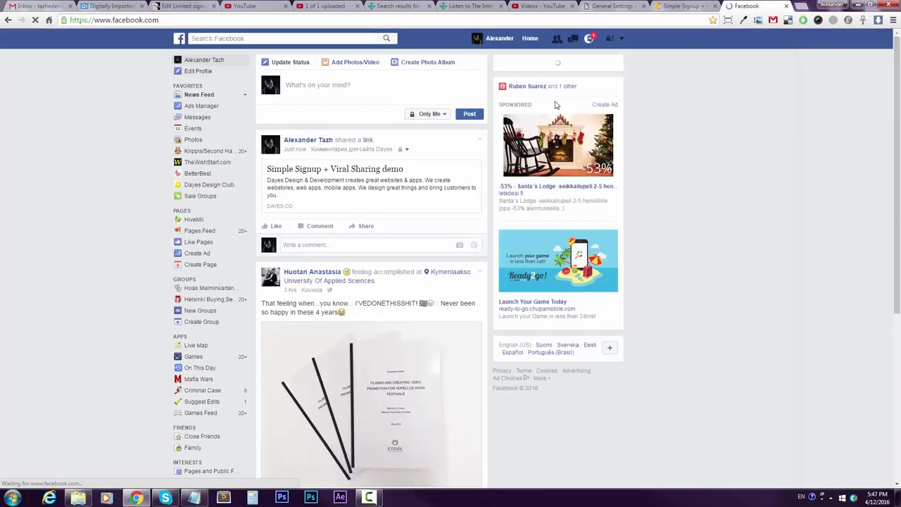
click(201, 60)
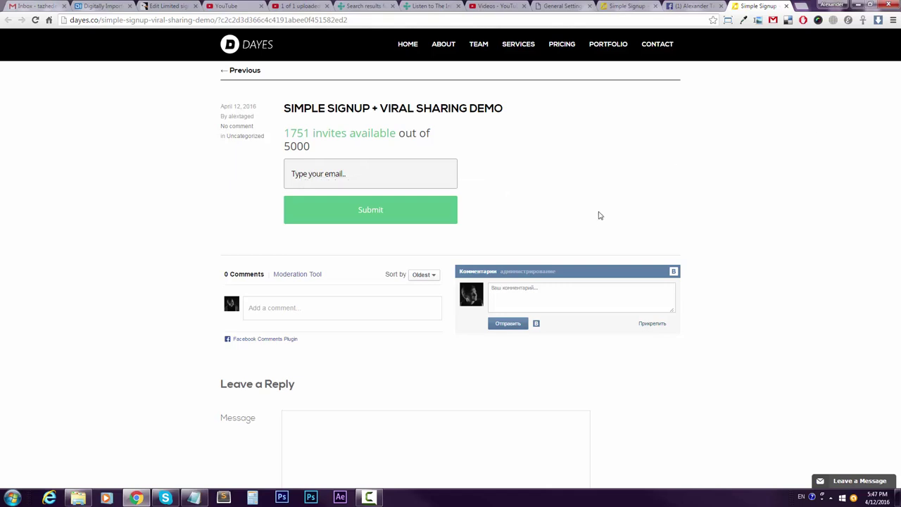
Check the Signed up users list shows two addresses at 0 referrals, then return to the signup page.
click(563, 6)
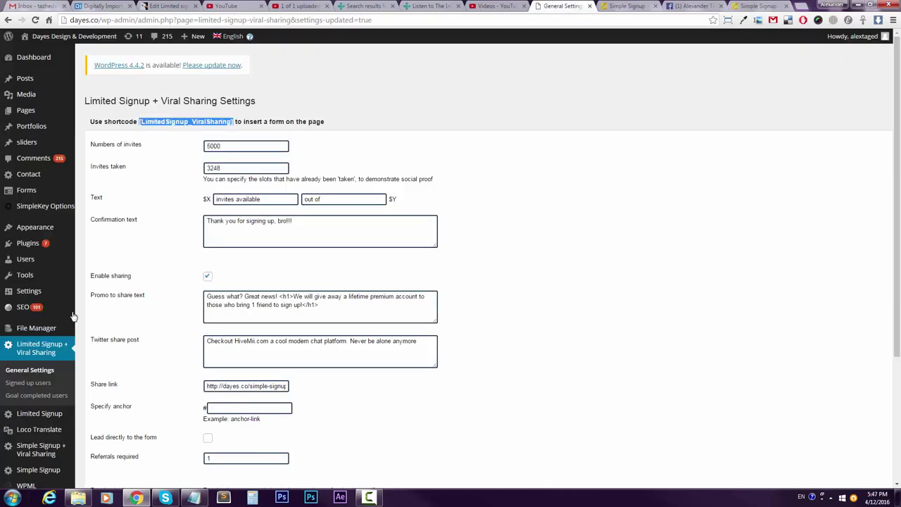
click(30, 383)
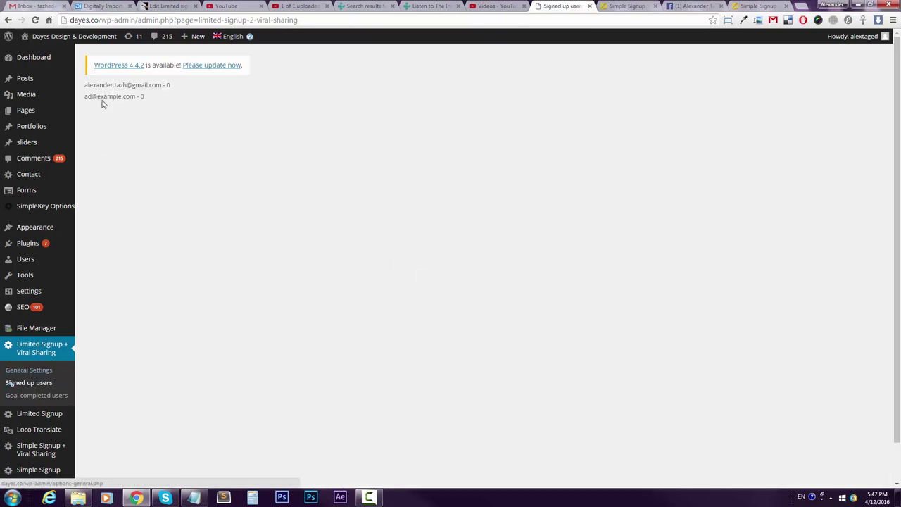
drag(86, 85, 163, 87)
click(163, 98)
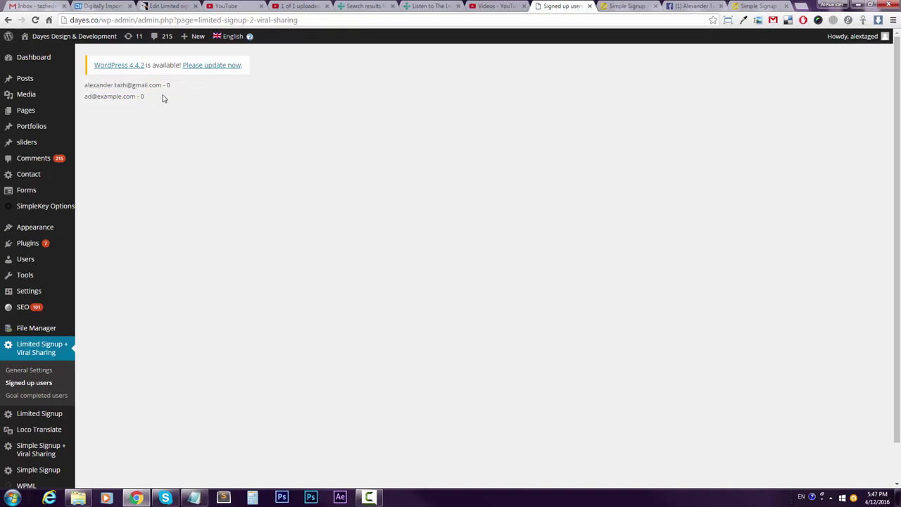
drag(176, 87, 86, 85)
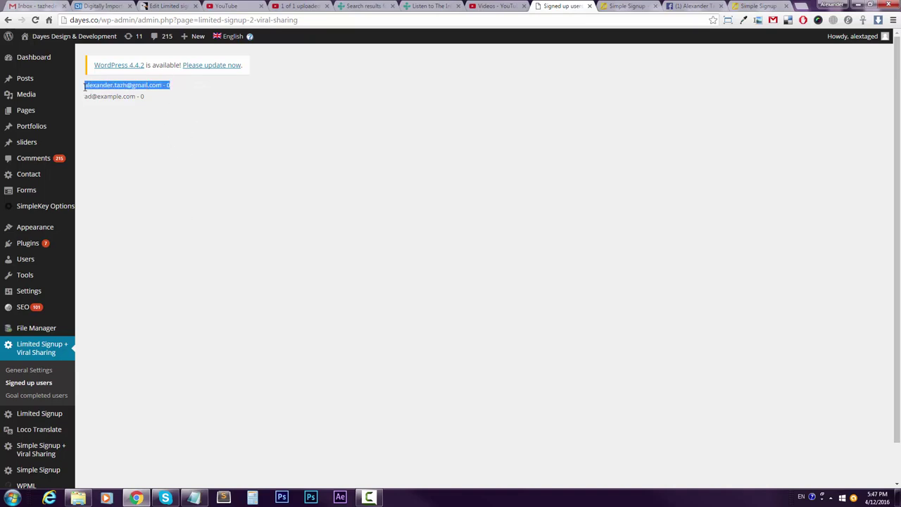
click(102, 87)
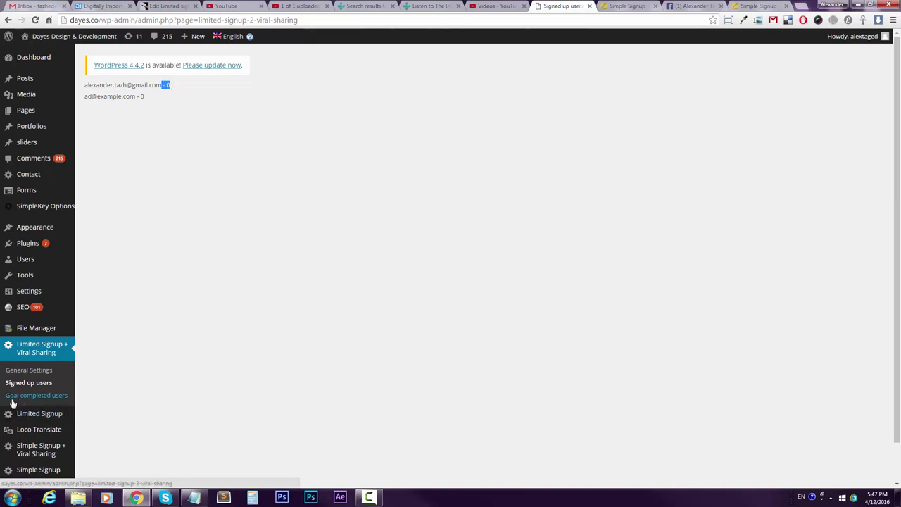
click(747, 6)
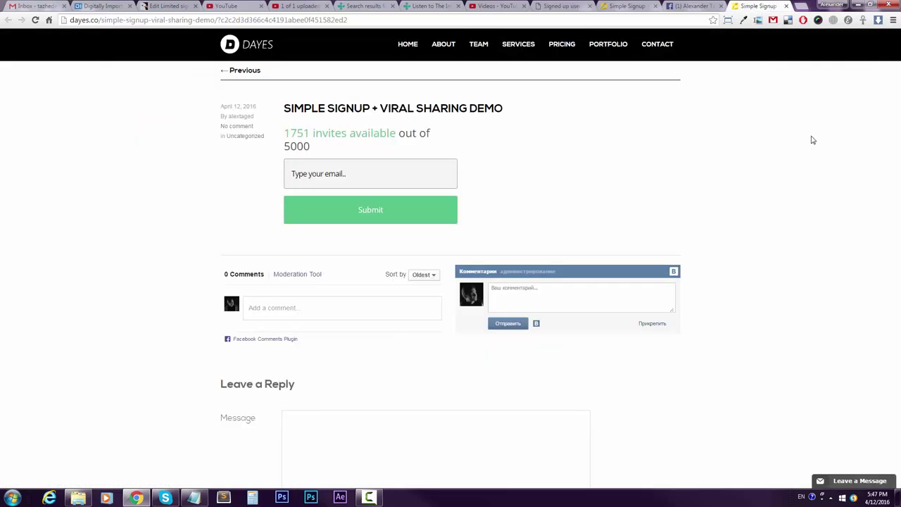
Inspect the referral hash in the signup page's address.
click(328, 176)
drag(214, 20, 366, 21)
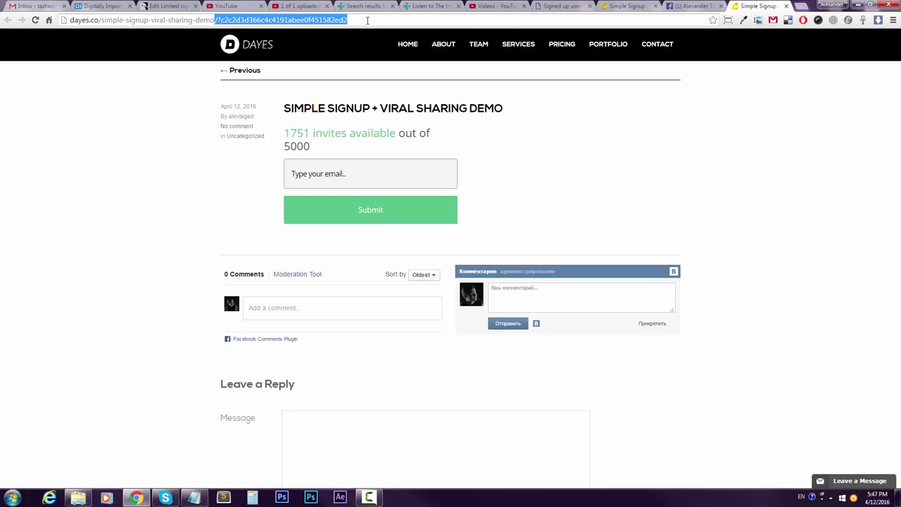
double_click(363, 20)
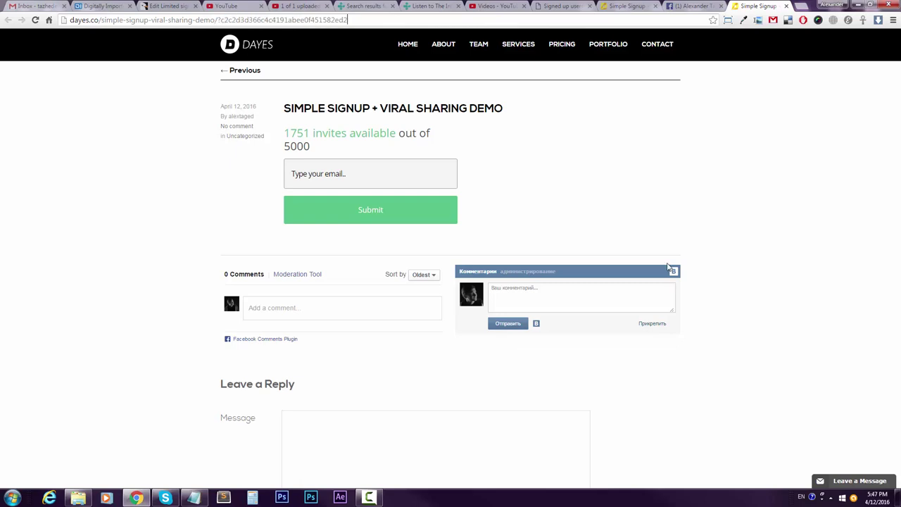
Submit a second test email address, confirming the 1750 counter and the new referral link.
click(391, 173)
drag(391, 173, 269, 162)
click(401, 210)
drag(282, 204, 460, 215)
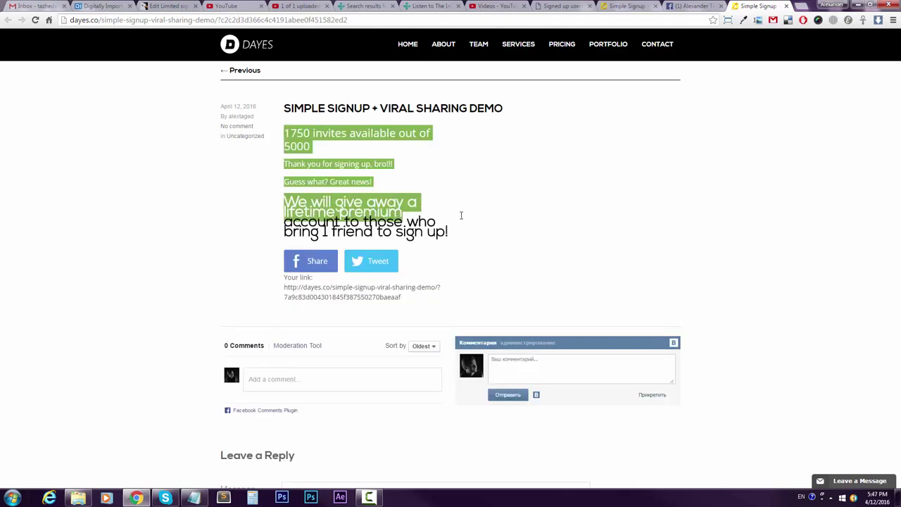
drag(470, 258, 401, 298)
click(401, 298)
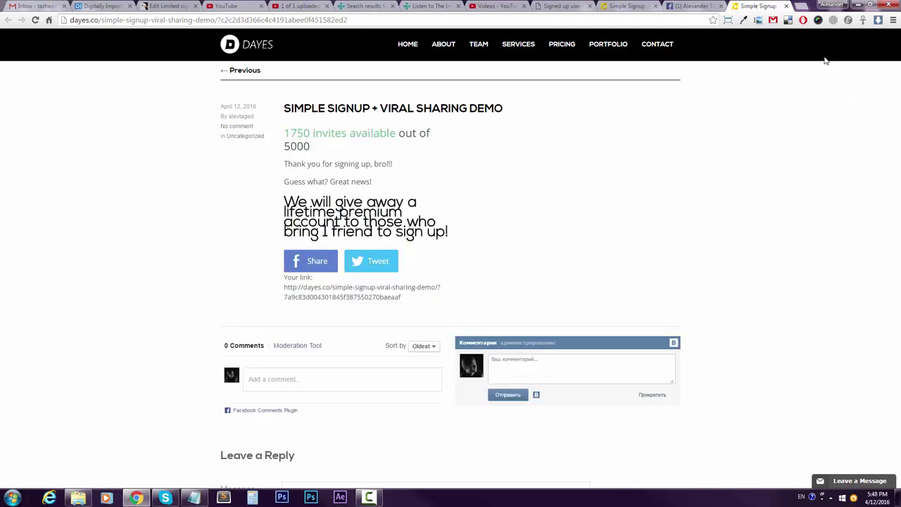
Verify the Goal completed users list credits the referring address with 1 referral.
click(560, 5)
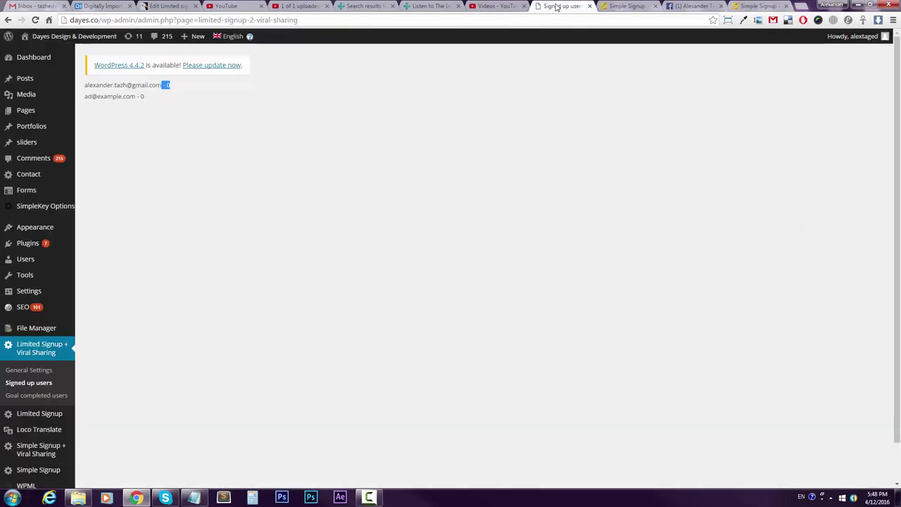
triple_click(114, 86)
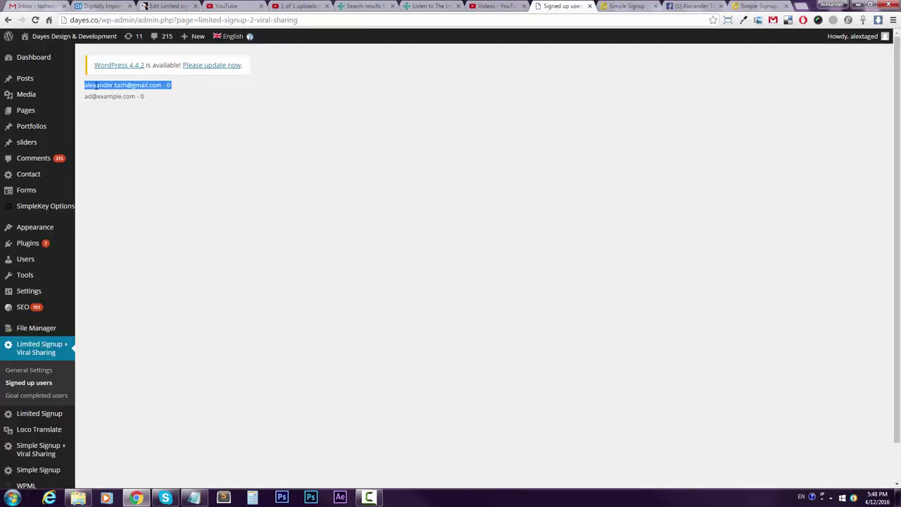
drag(84, 86, 157, 86)
click(61, 395)
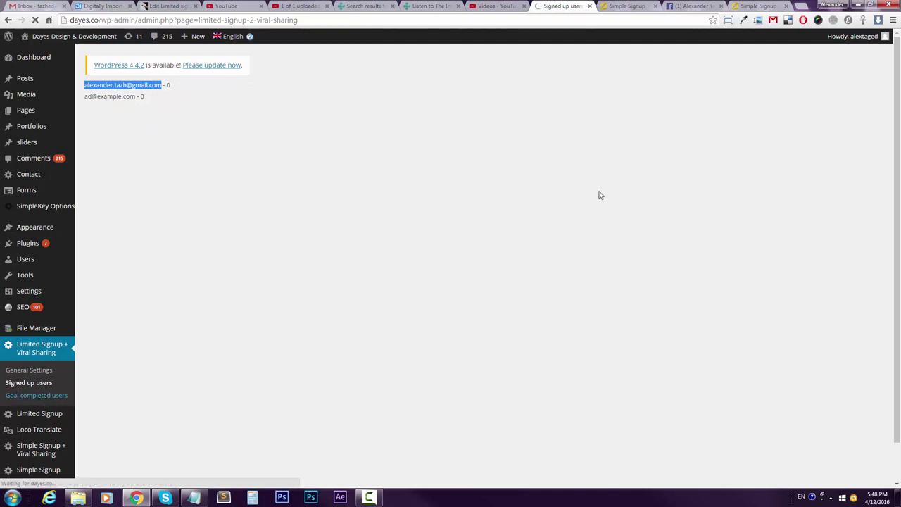
drag(172, 85, 87, 85)
Confirm the new address now appears alongside the first in Signed up users.
click(23, 387)
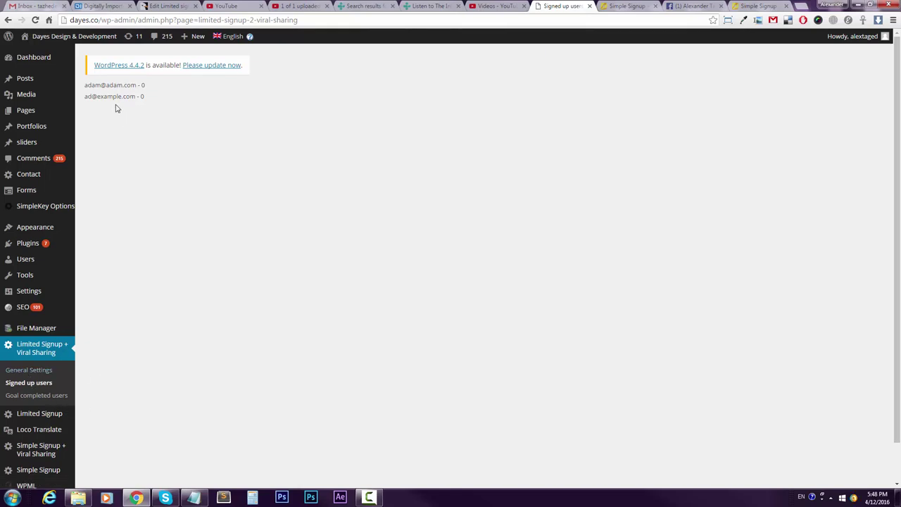
drag(84, 85, 83, 85)
click(161, 86)
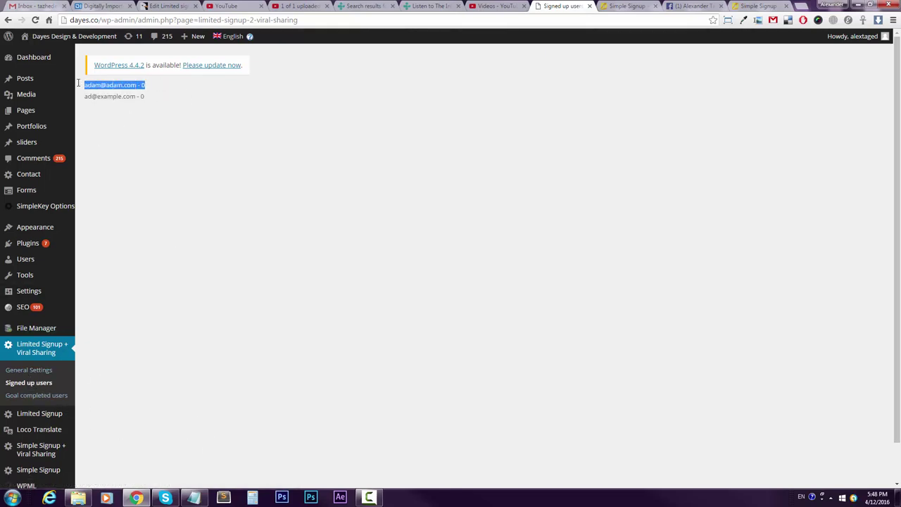
click(84, 96)
mouse_move(89, 89)
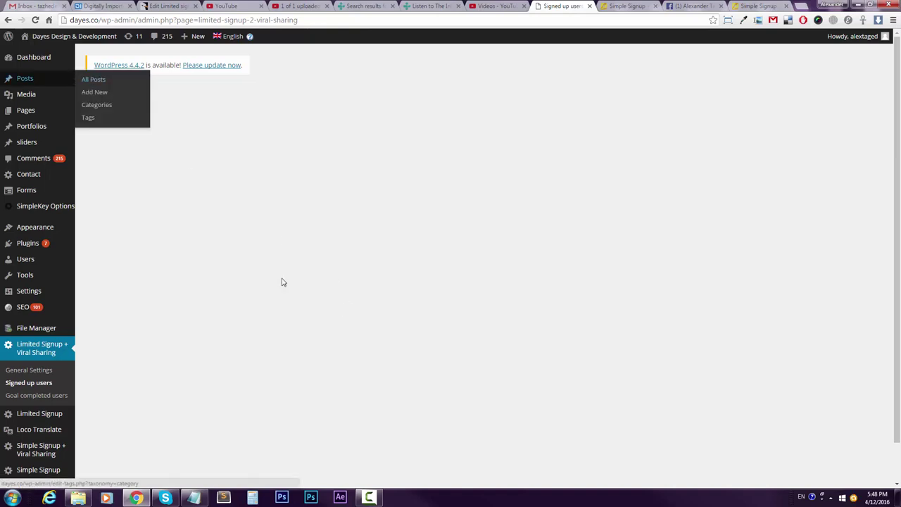
drag(82, 86, 310, 163)
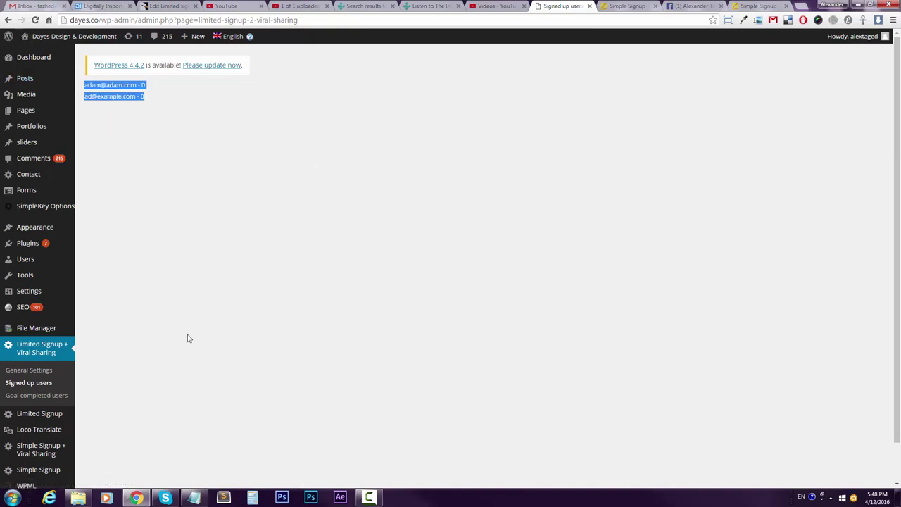